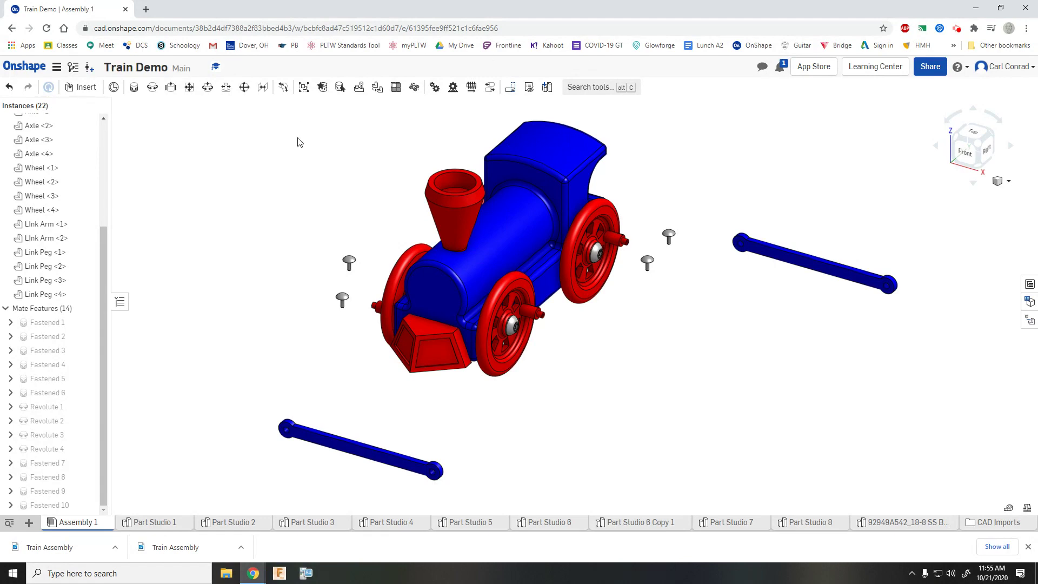
Step: Add a Revolute mate joining one end hole of Link Arm <1> to the shoulder of Wheel <4>'s peg, with the primary axis flipped
scroll(606, 319, "up", 5)
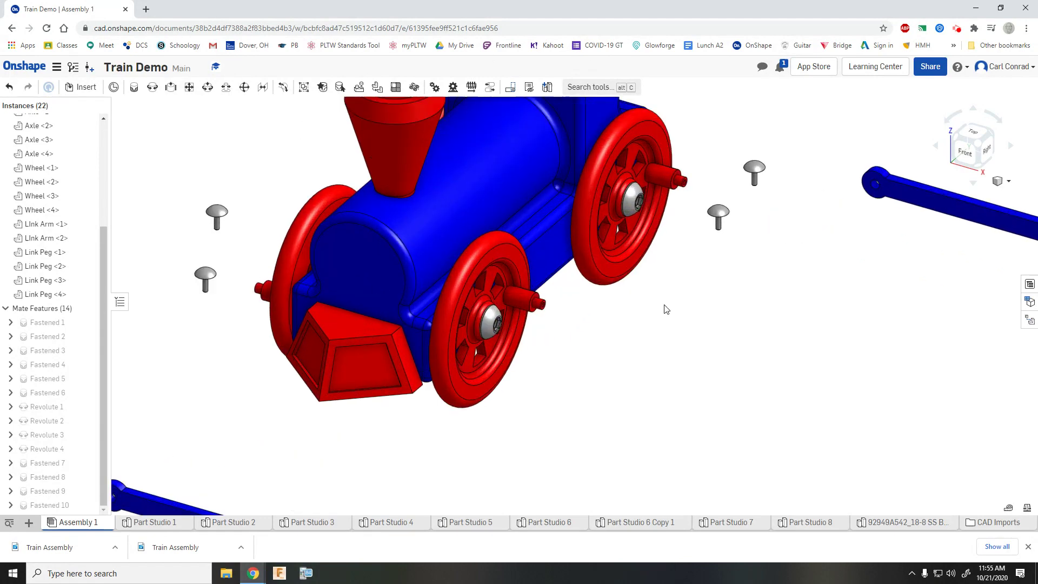
left_click(710, 326)
middle_click_drag(710, 327, 633, 357)
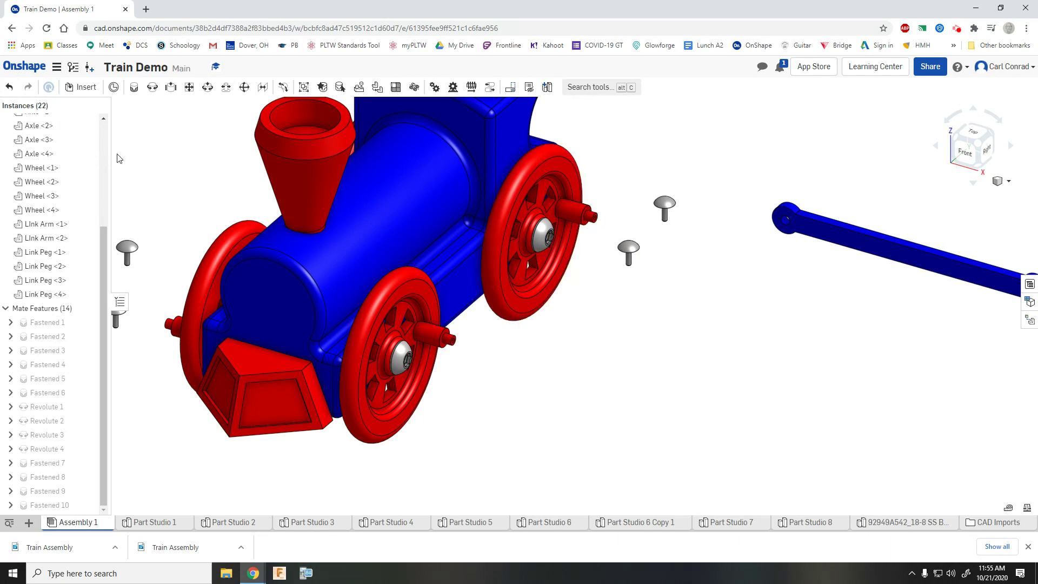
left_click(152, 89)
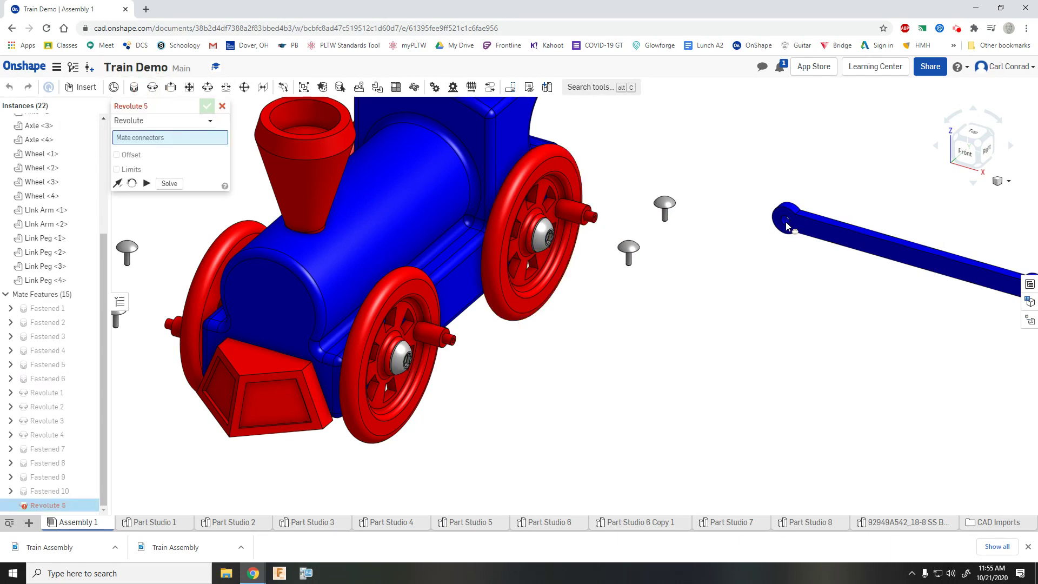
scroll(785, 226, "up", 2)
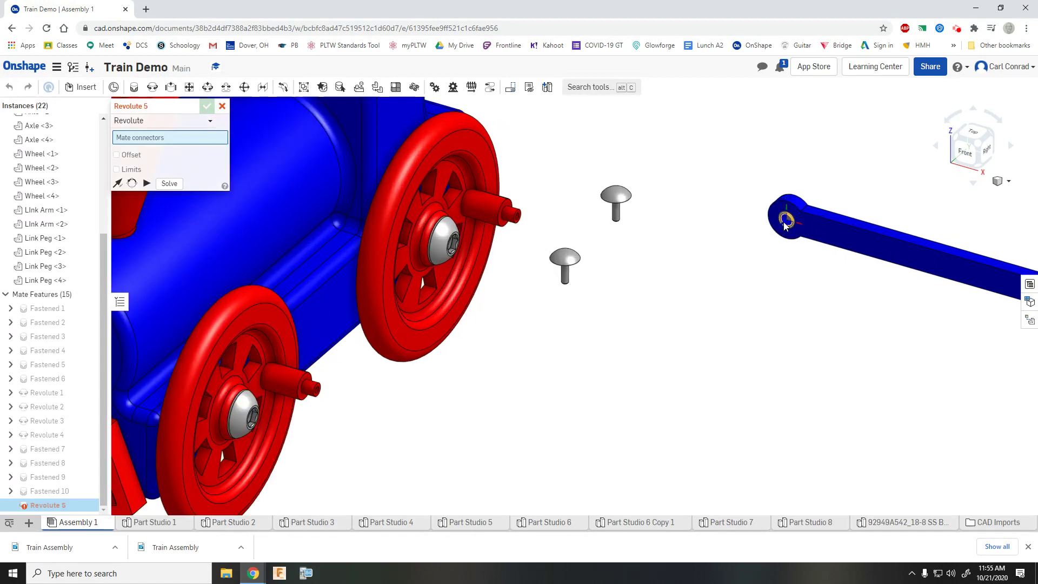
left_click(786, 226)
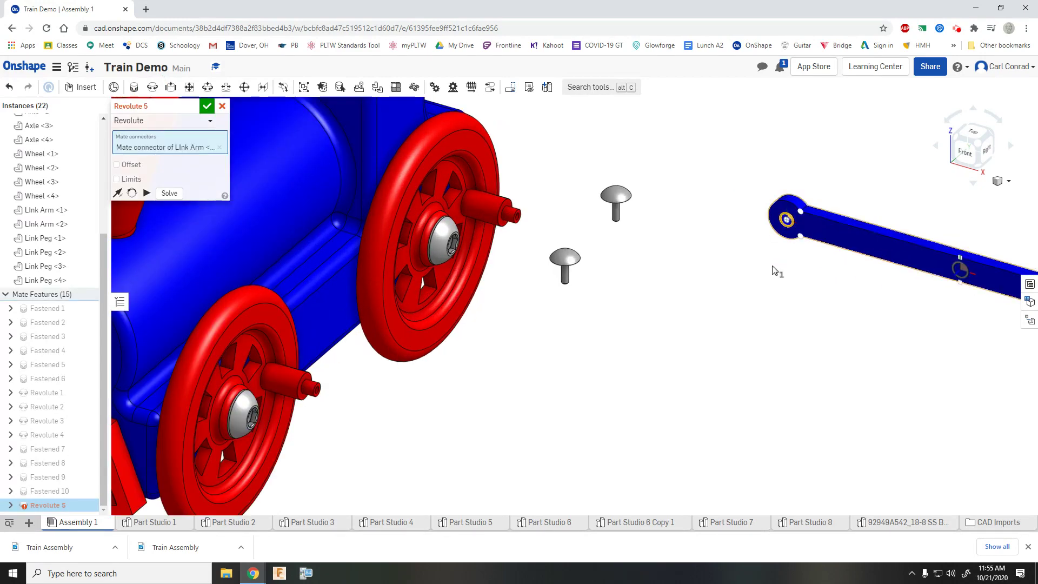
left_click(306, 389)
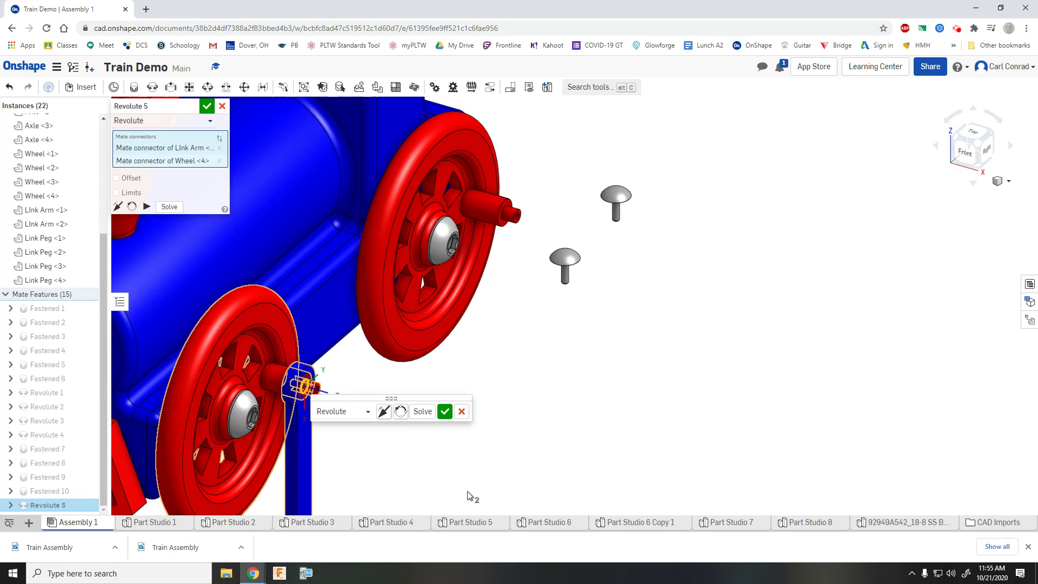
left_click(385, 415)
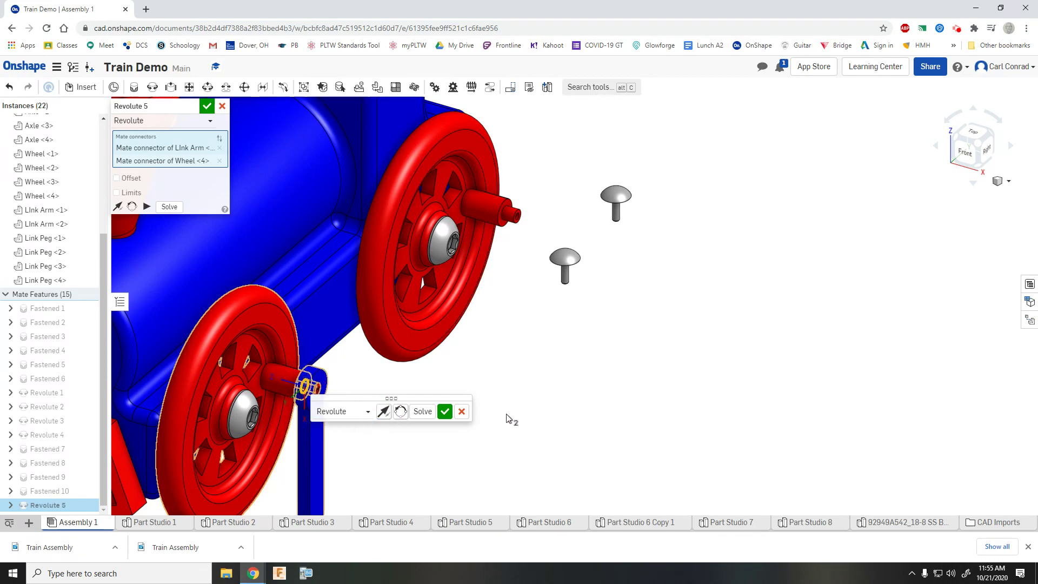
left_click(445, 412)
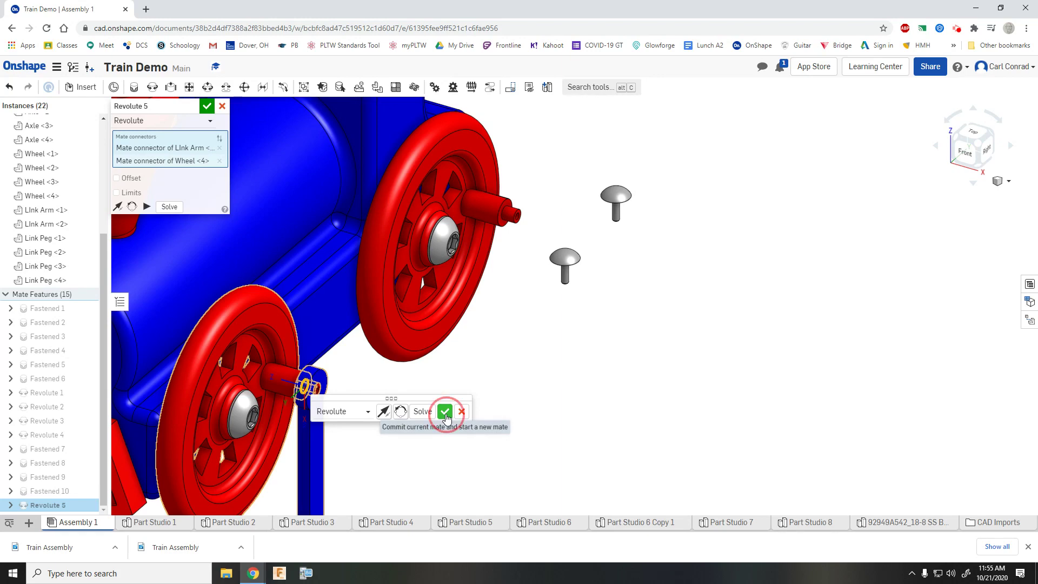
Step: Add a Revolute mate joining the free end hole of Link Arm <1> to the peg on Wheel <3>
scroll(447, 419, "down", 2)
left_click(451, 427)
middle_click_drag(454, 421, 437, 178)
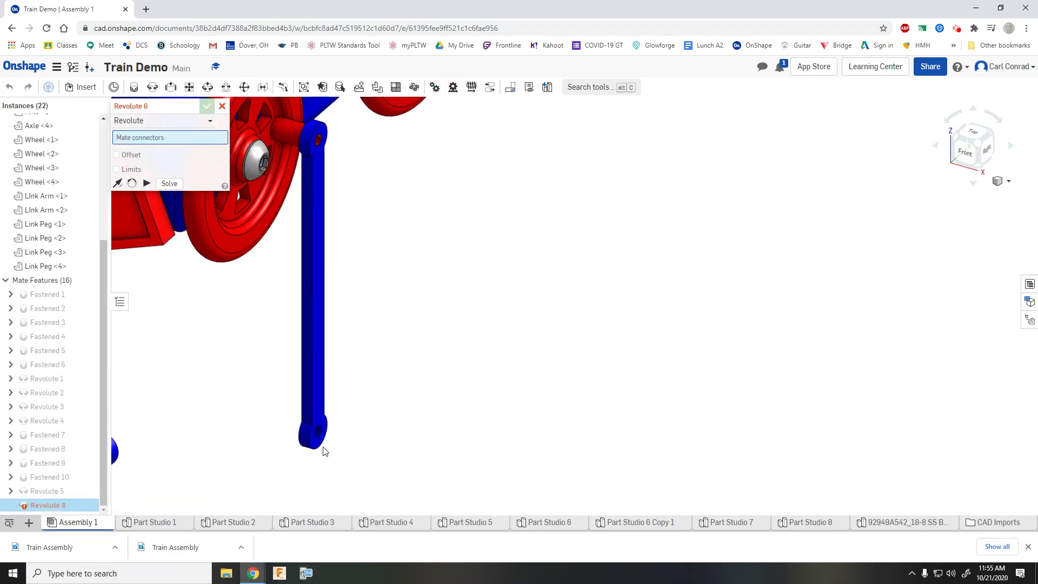
scroll(322, 434, "up", 4)
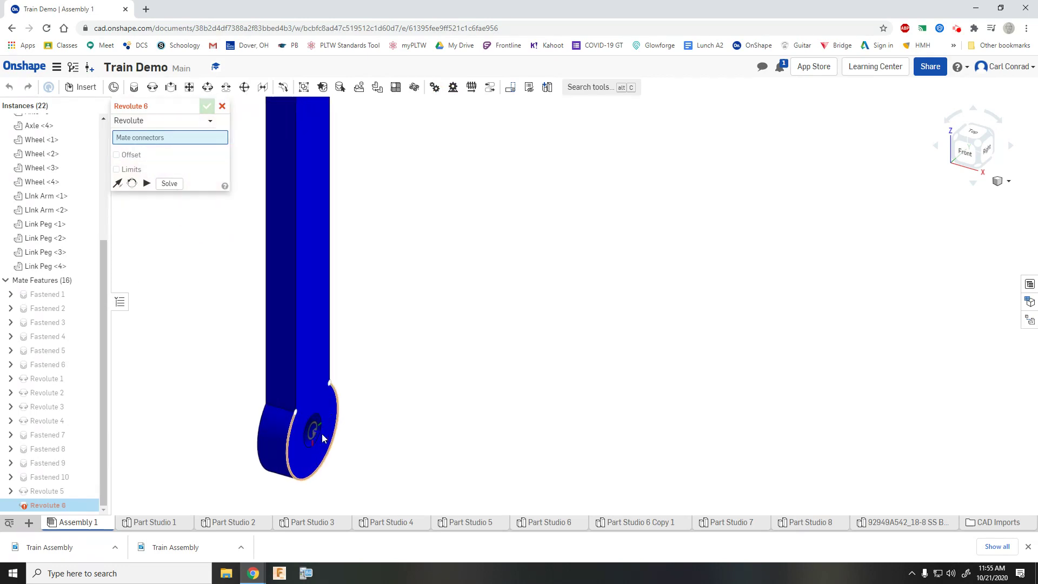
left_click(305, 445)
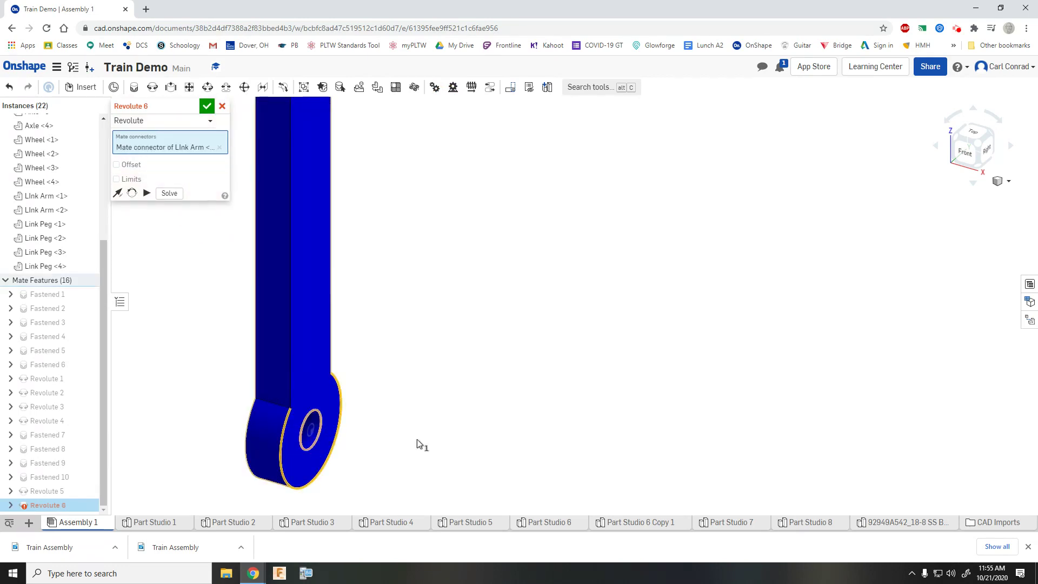
scroll(469, 286, "up", 2)
middle_click_drag(510, 196, 535, 340)
scroll(571, 276, "up", 3)
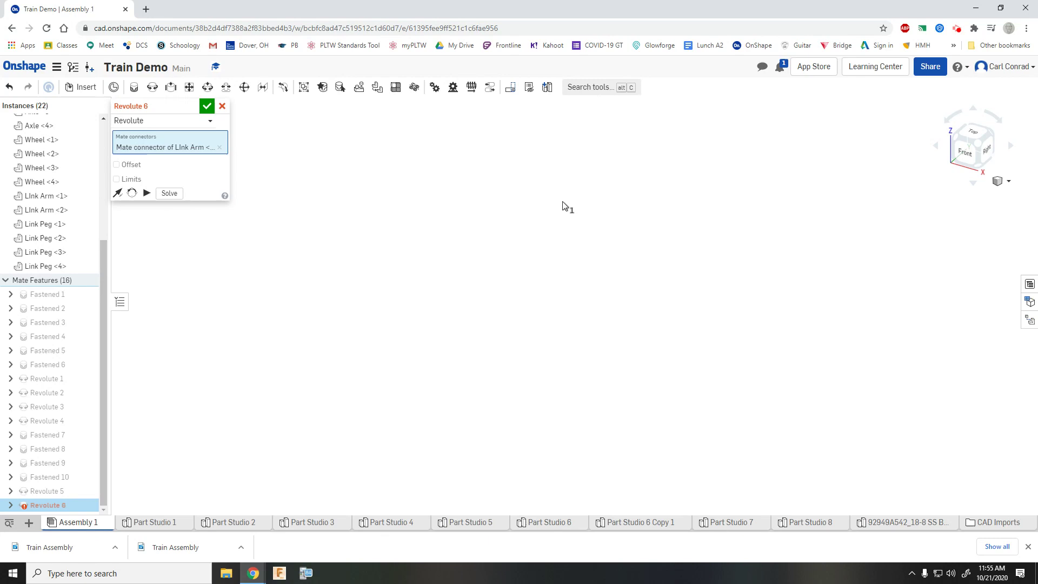
scroll(558, 199, "down", 6)
middle_click_drag(577, 156, 487, 472)
scroll(463, 123, "down", 1)
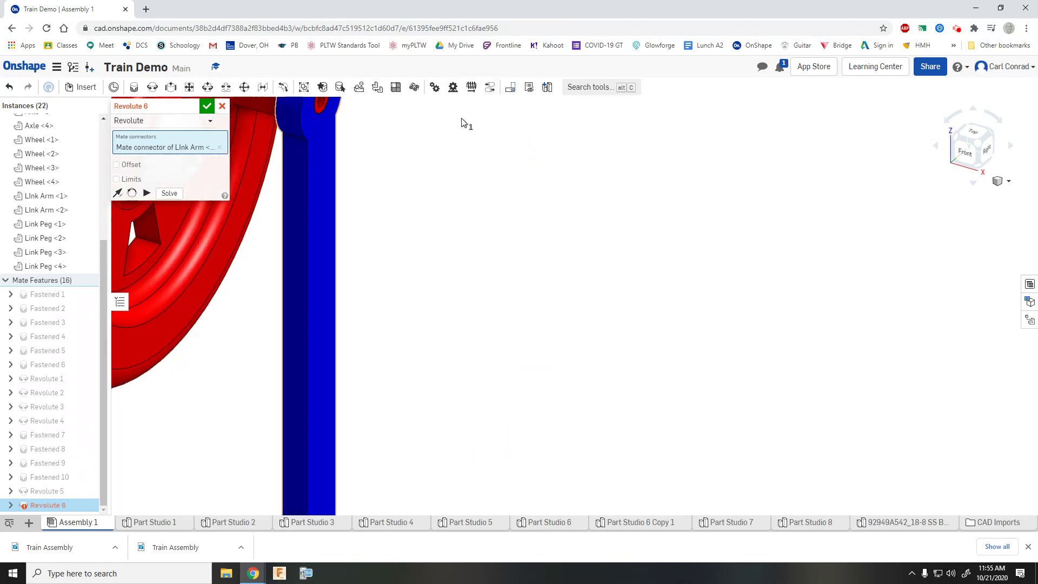
middle_click_drag(463, 130, 371, 471)
middle_click_drag(624, 255, 450, 480)
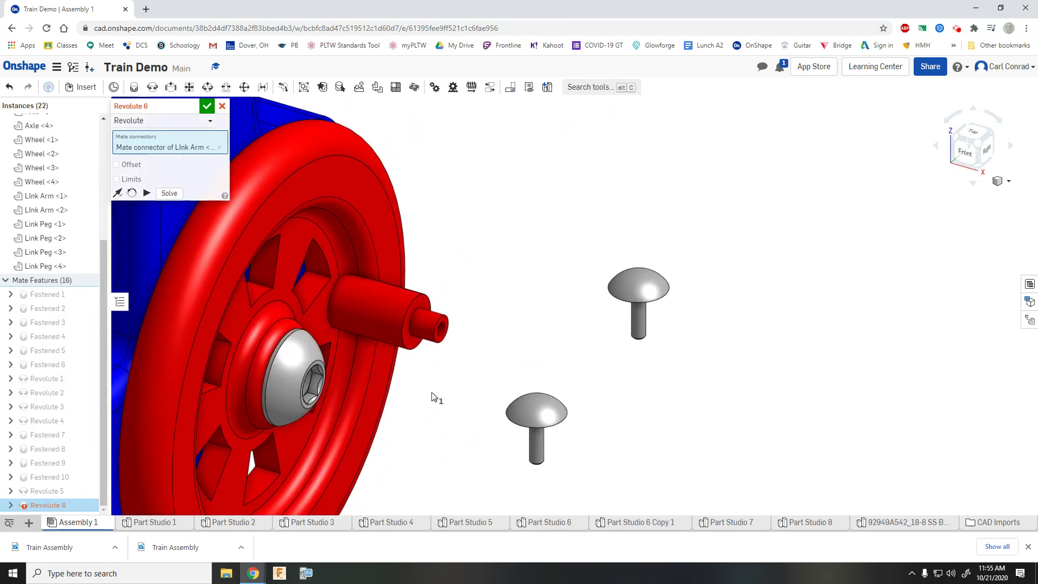
left_click(439, 333)
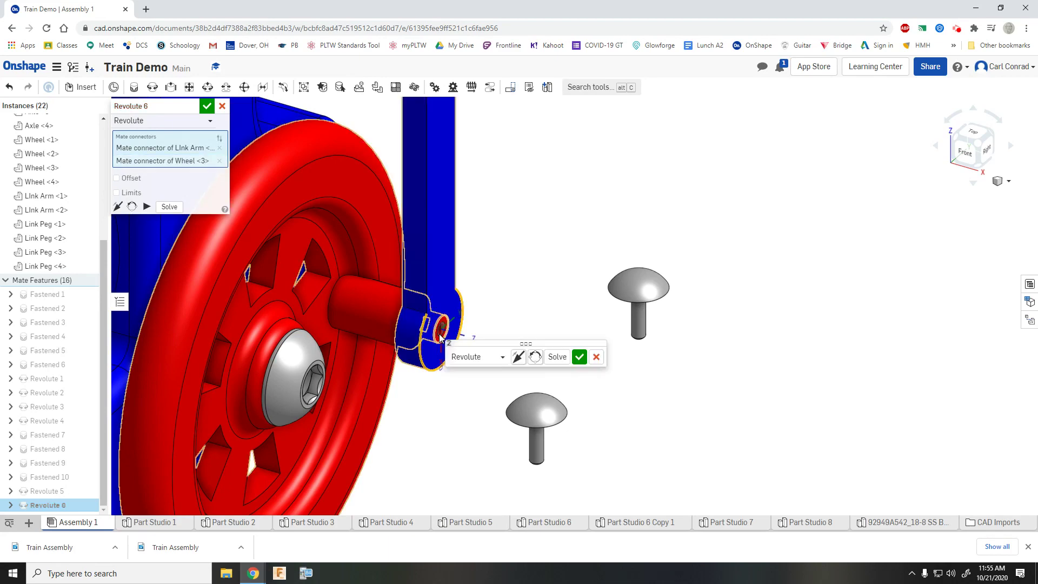
left_click(581, 357)
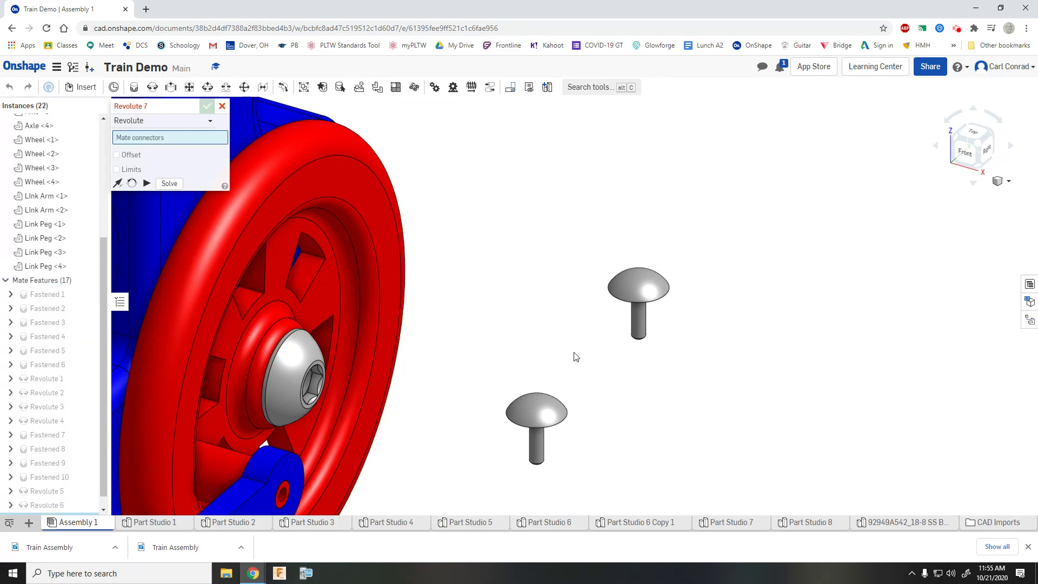
Step: Switch from the open Revolute mate to a new Fastened mate and hide Link Arm <1>
scroll(485, 339, "up", 3)
scroll(456, 354, "down", 6)
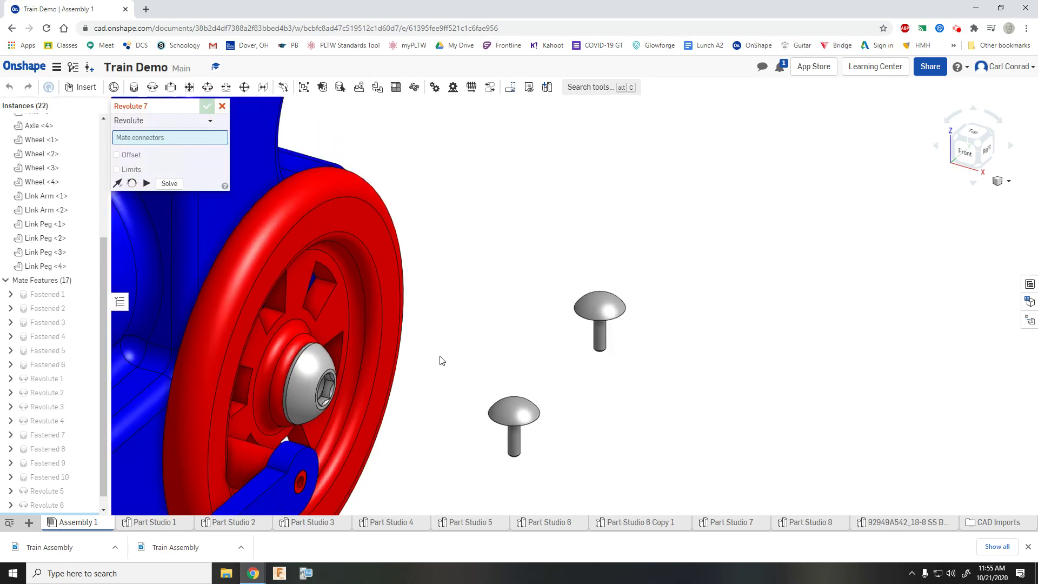
middle_click_drag(476, 341, 630, 106)
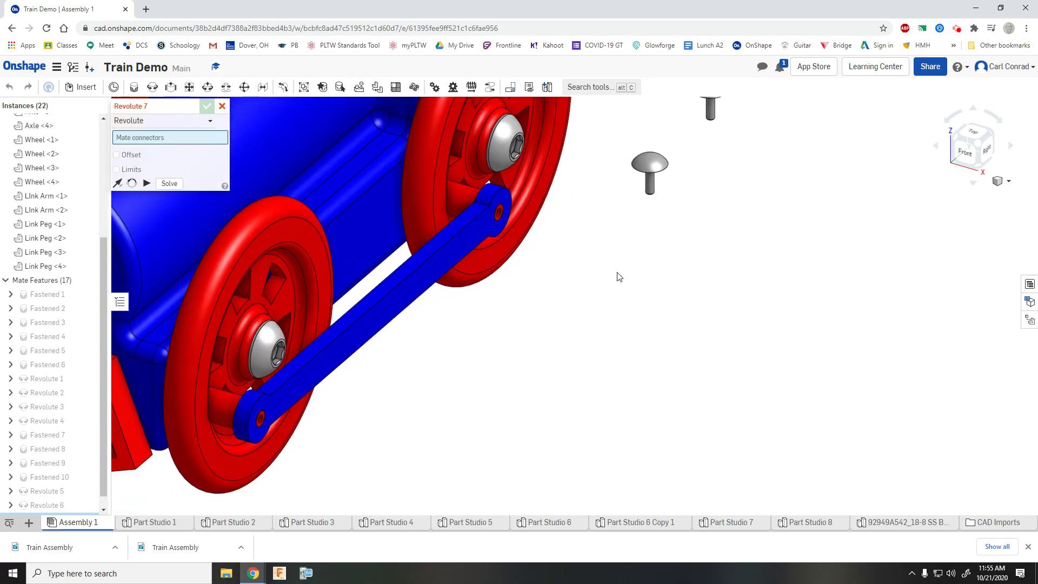
middle_click_drag(614, 317, 763, 311)
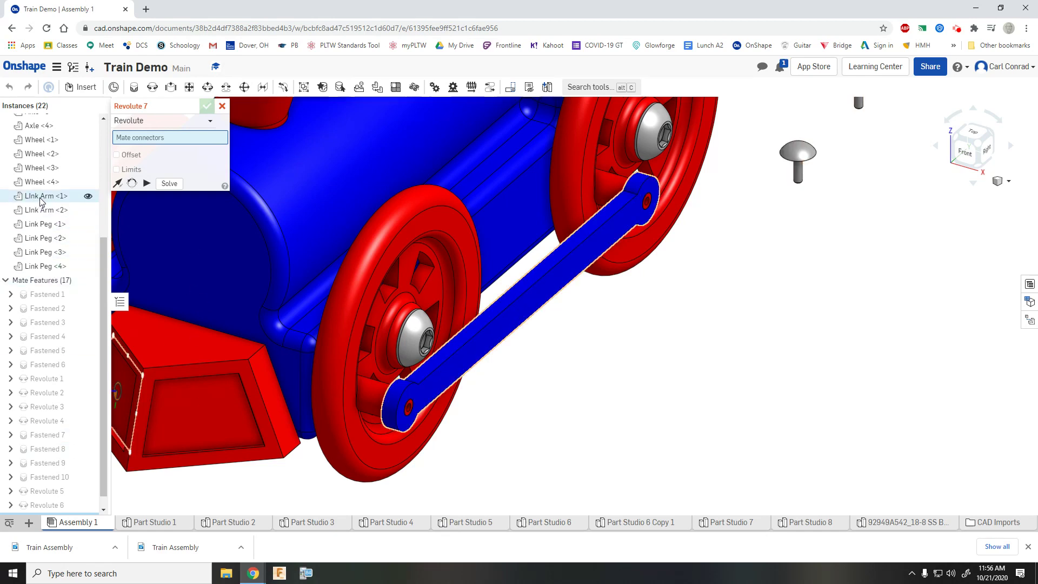
left_click(87, 197)
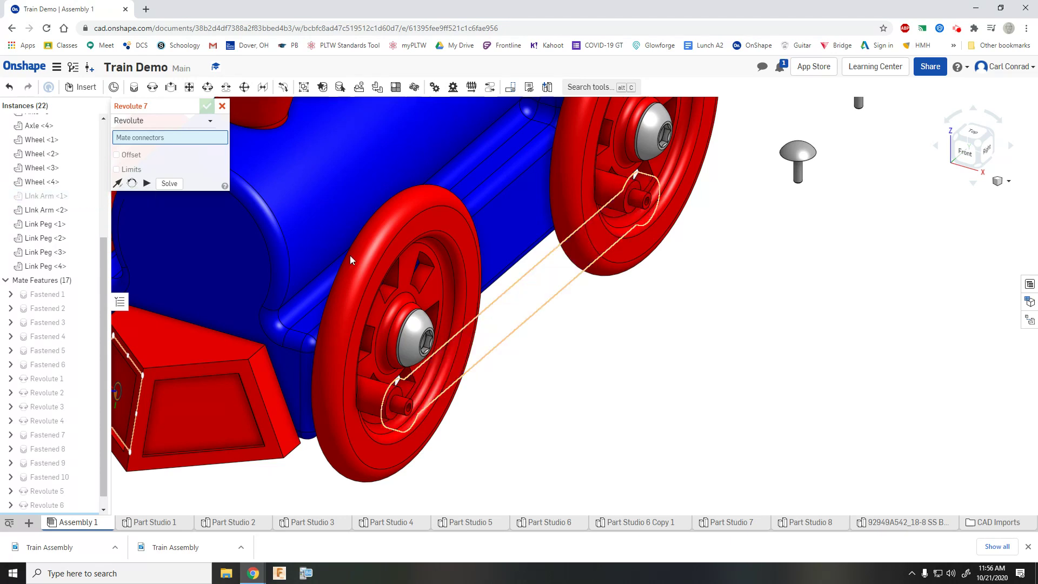
middle_click_drag(785, 247, 686, 335)
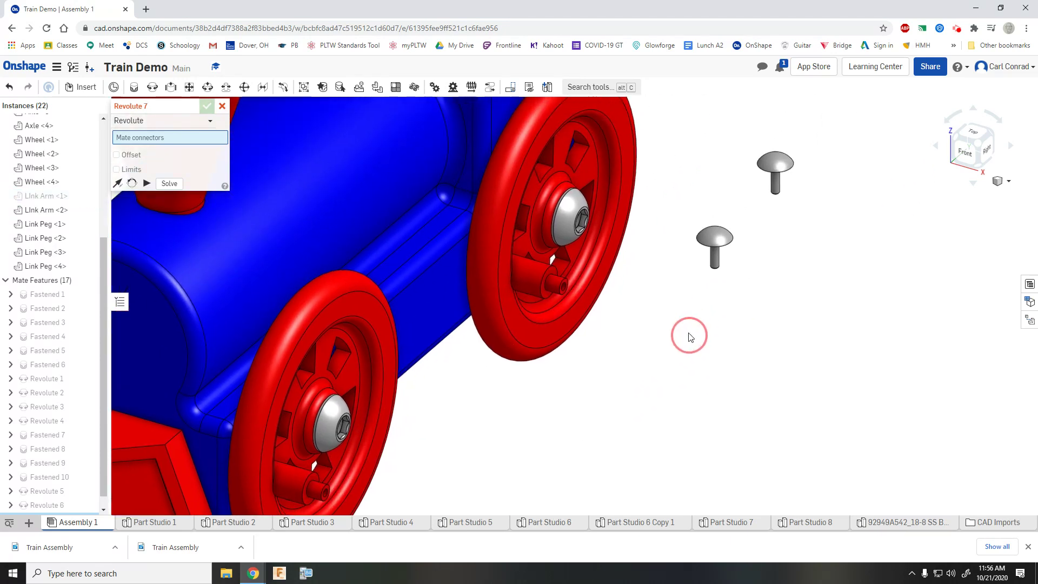
left_click(134, 87)
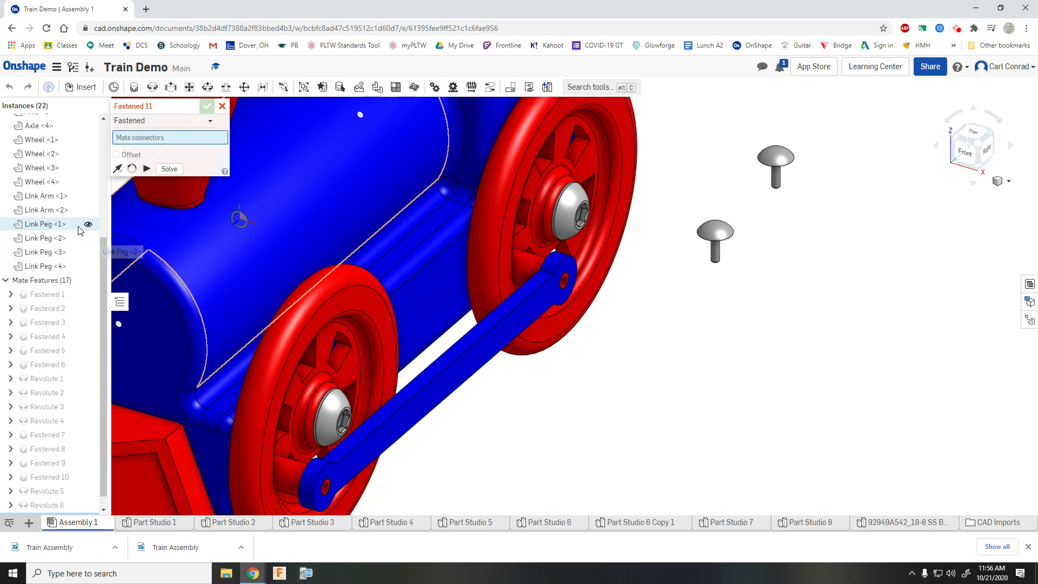
left_click(87, 195)
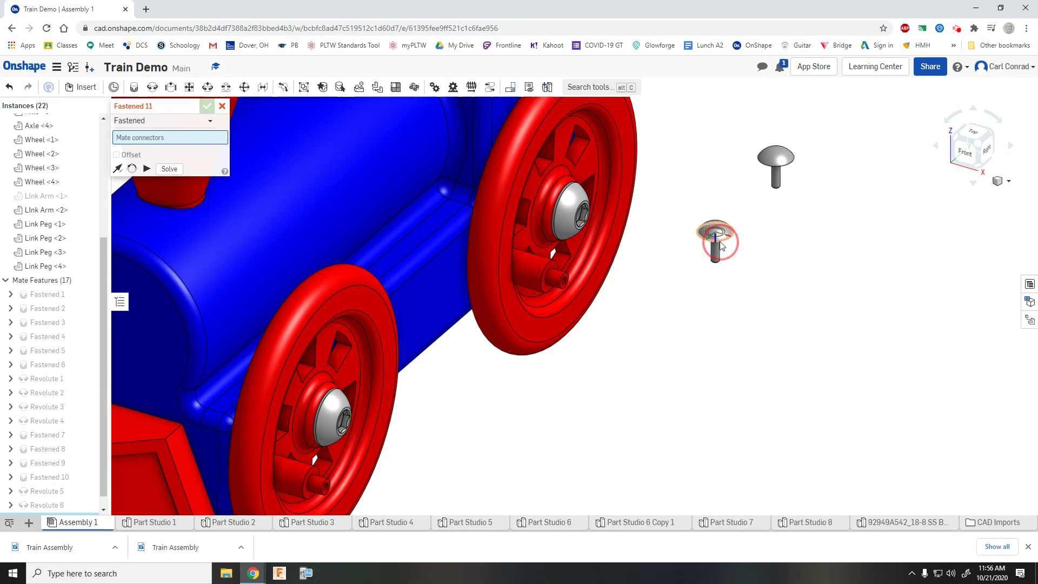
Step: Fasten the underside of Link Peg <2>'s head to the end of Wheel <3>'s peg, flipping the primary axis
left_click(723, 248)
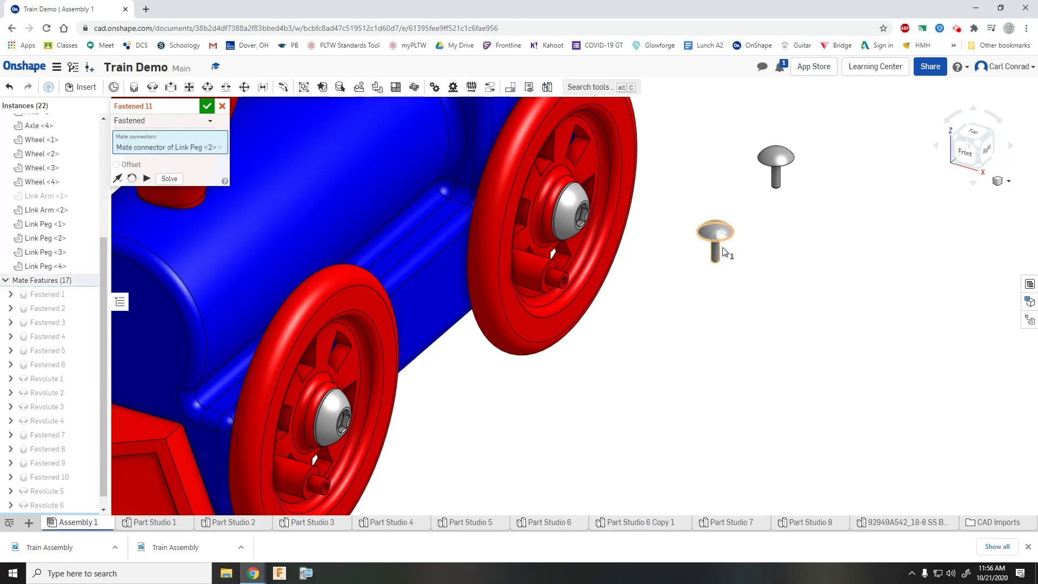
left_click(564, 282)
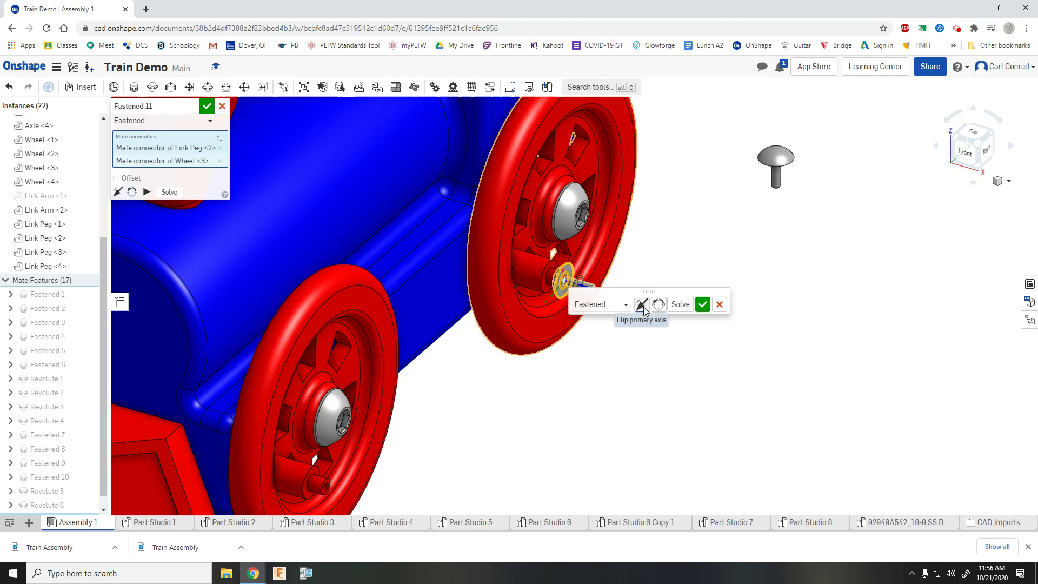
left_click(642, 305)
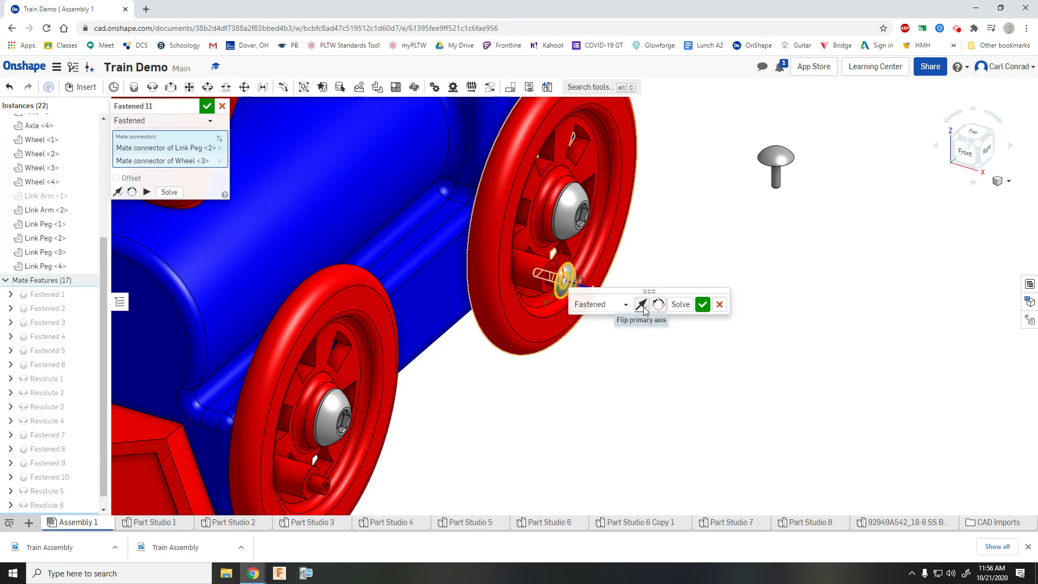
left_click(702, 305)
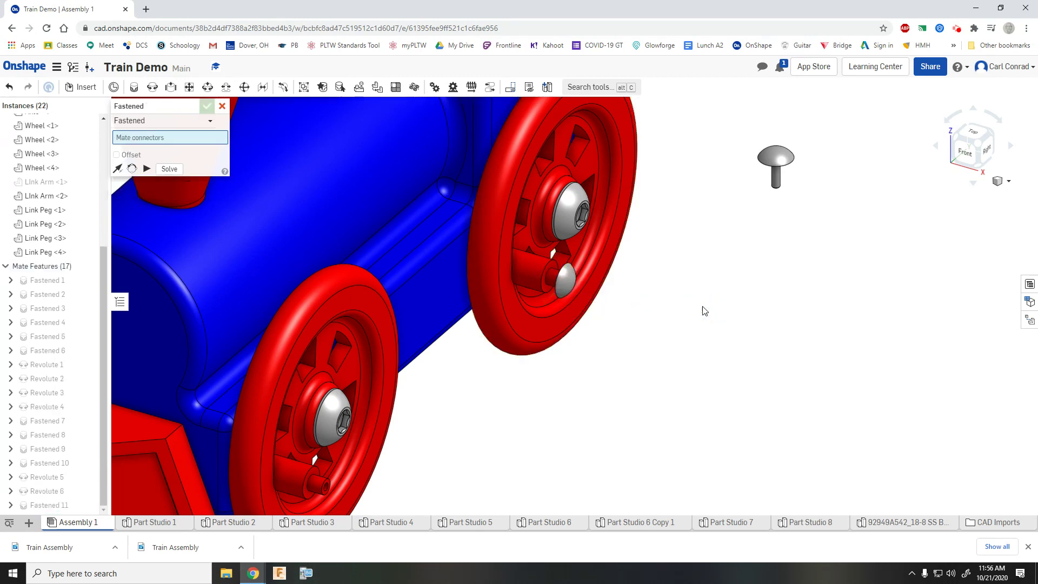
Step: Fasten Link Peg <1> to the end of Wheel <4>'s peg with the primary axis flipped
left_click(785, 165)
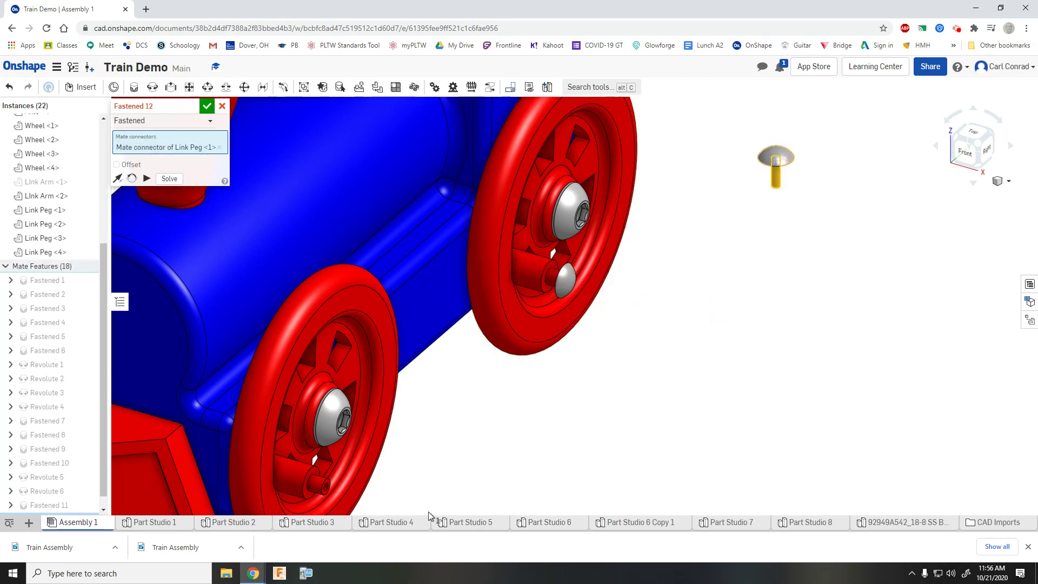
left_click(326, 489)
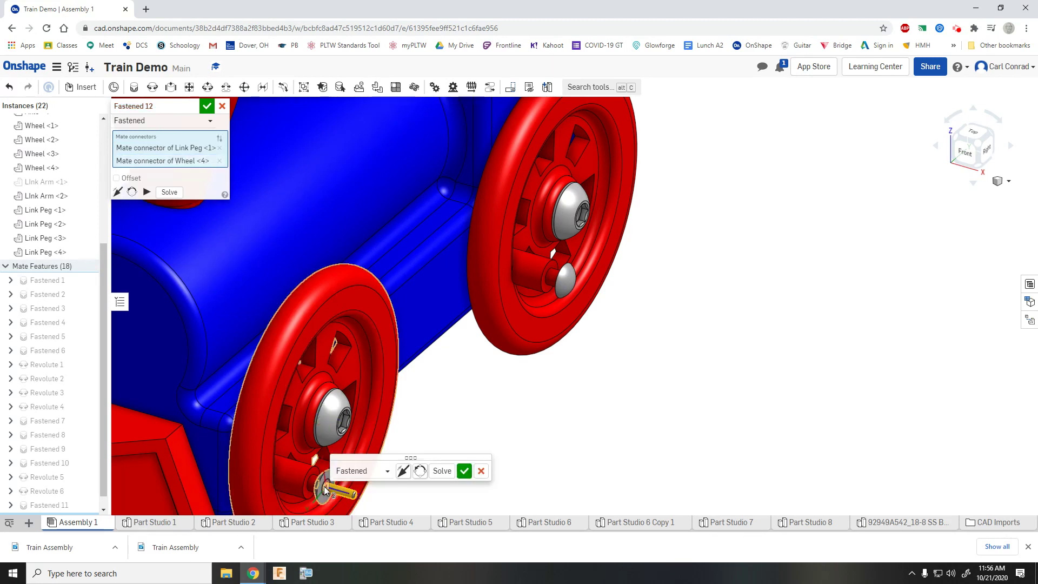
left_click(404, 472)
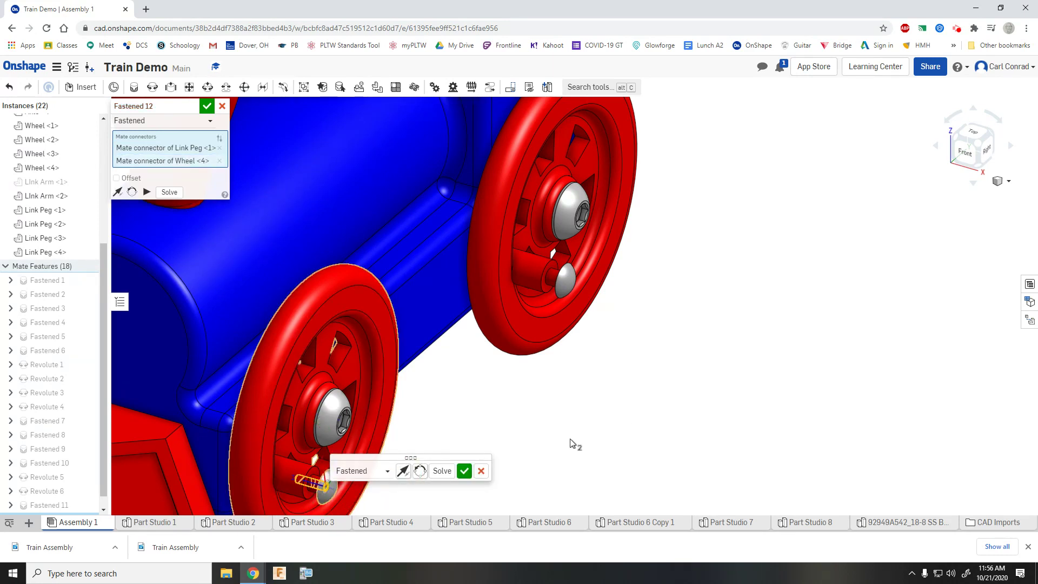
middle_click_drag(572, 444, 621, 331)
left_click(464, 472)
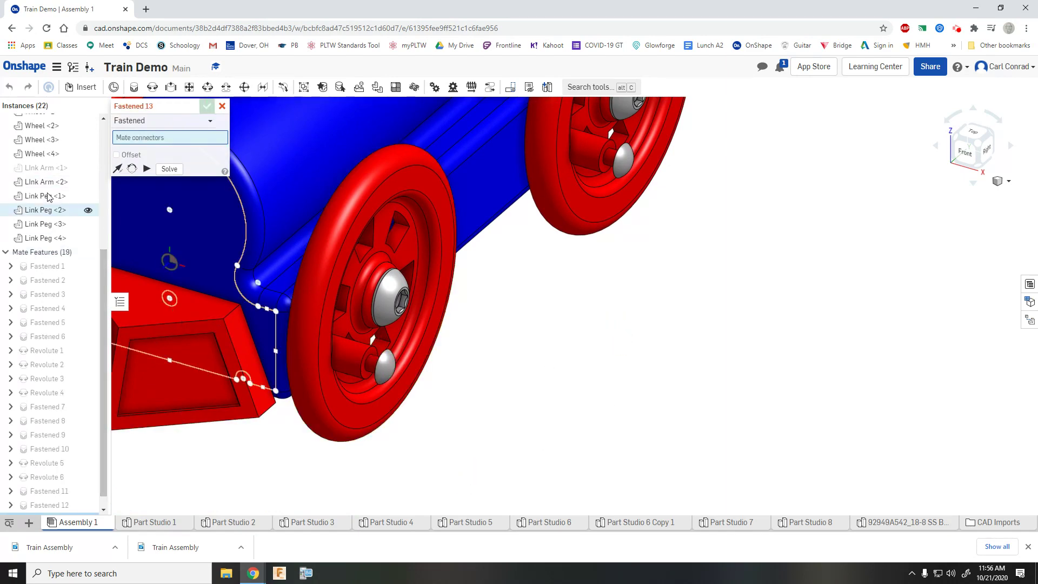
Step: Close the unused Fastened mate and show Link Arm <1> again
scroll(492, 378, "up", 2)
scroll(527, 350, "down", 3)
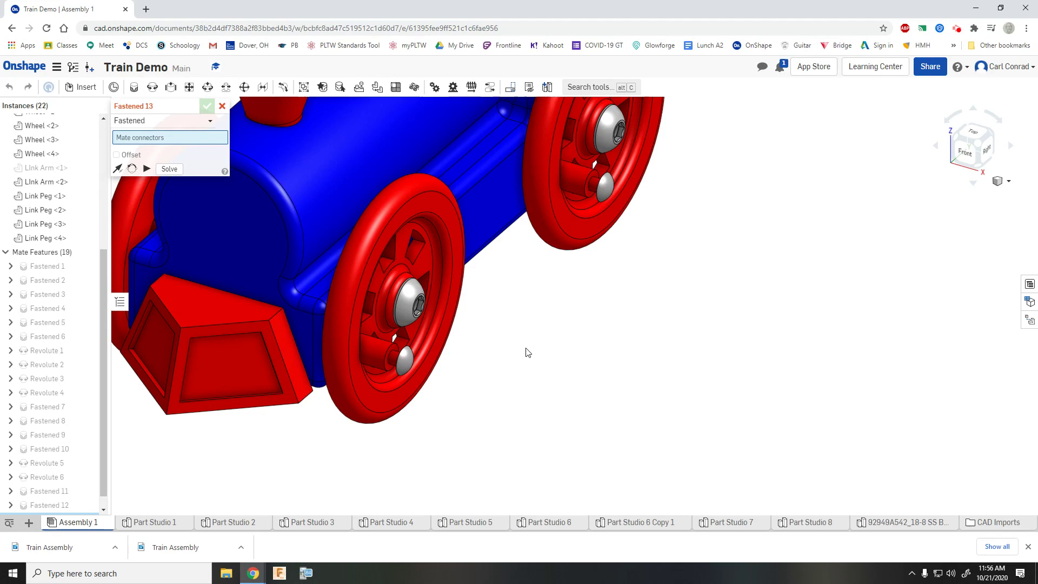
middle_click_drag(577, 350, 594, 392)
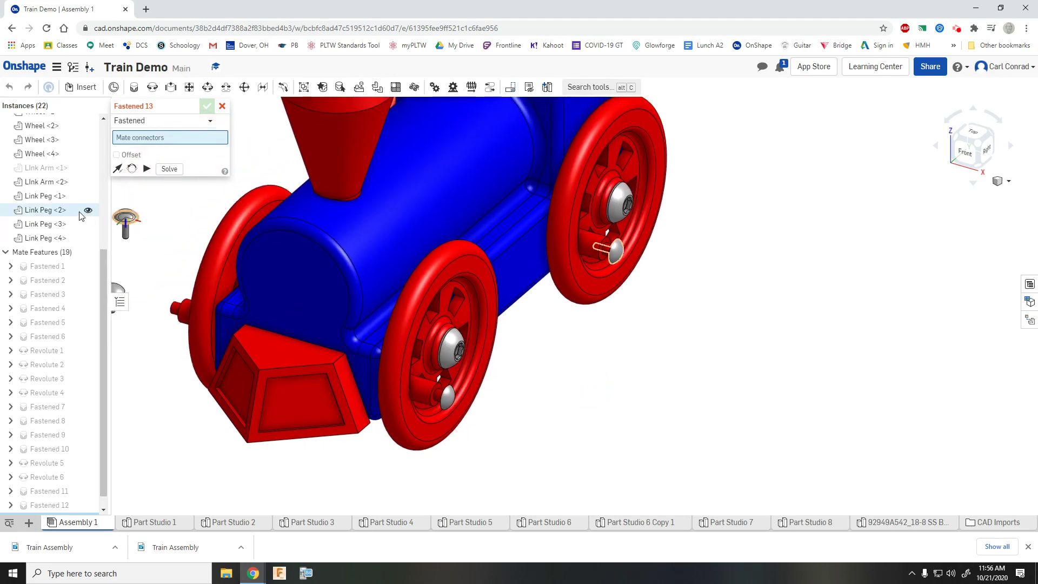
mouse_move(38, 169)
left_click(87, 168)
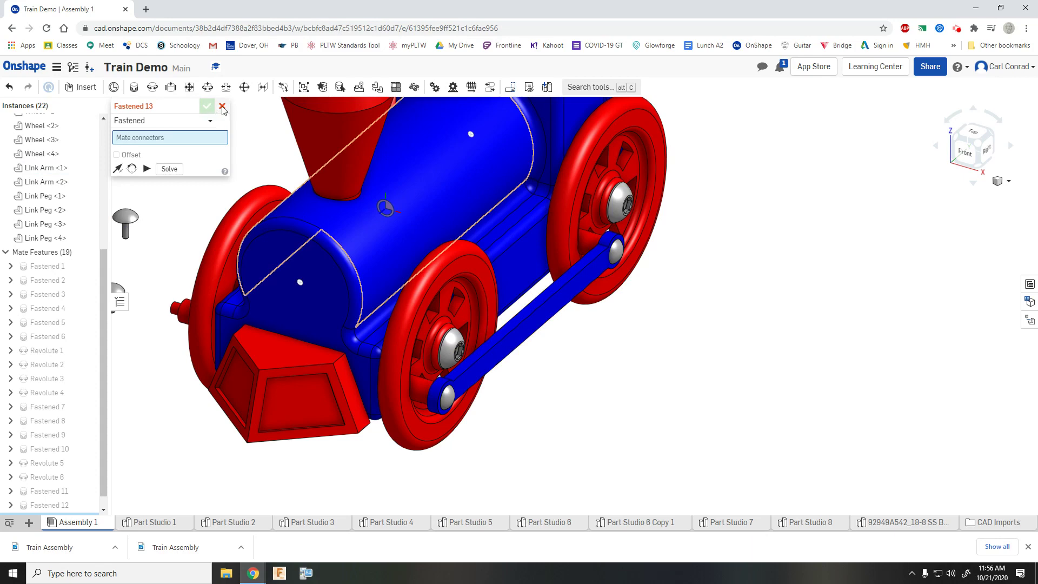
left_click(222, 107)
left_click(89, 169)
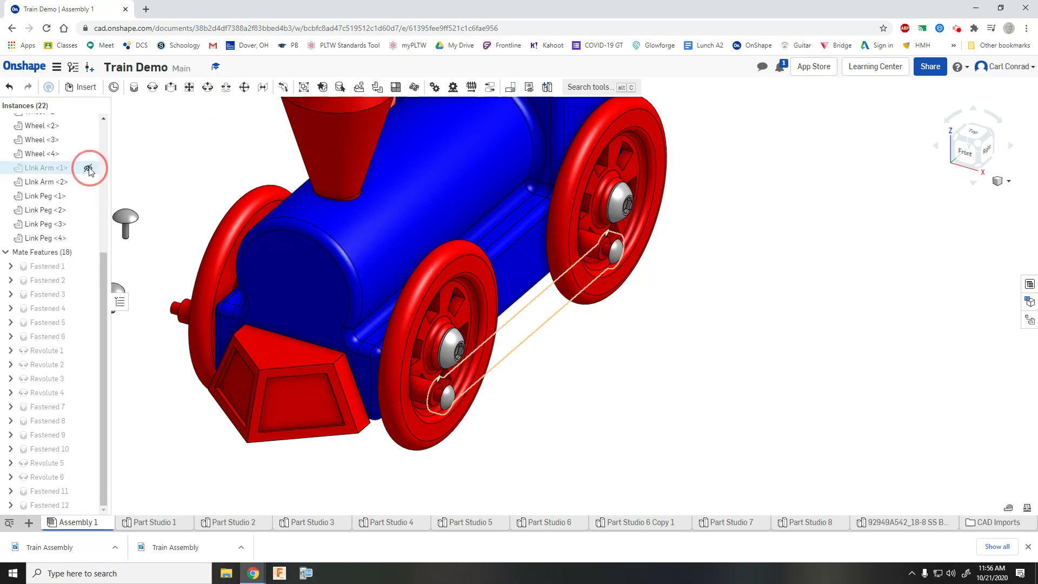
Step: Show Link Arm <1> and move it through its rotation to check how it travels with Wheel <3> and Wheel <4>
left_click(89, 168)
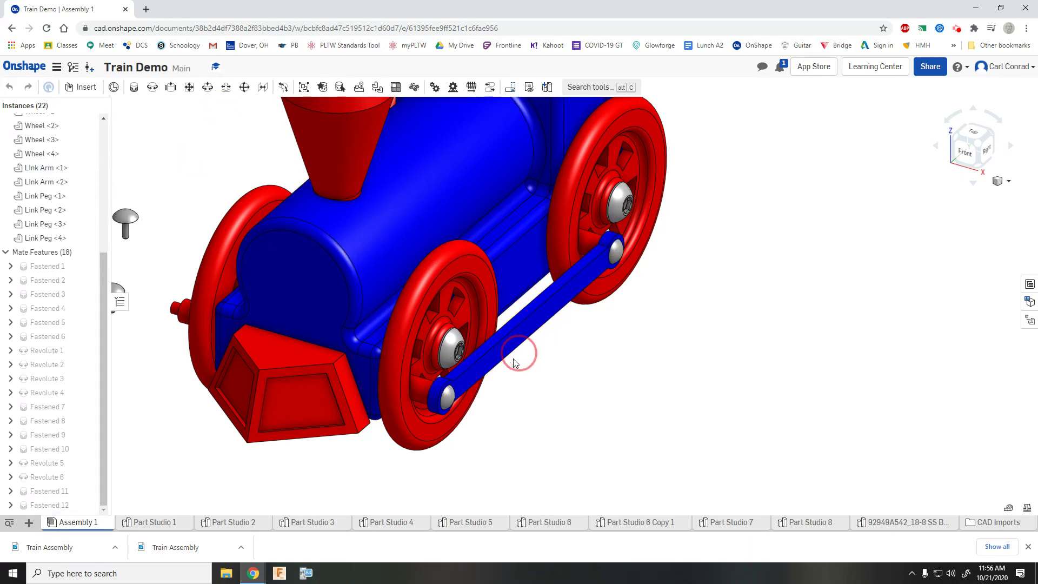
left_click_drag(514, 361, 702, 412)
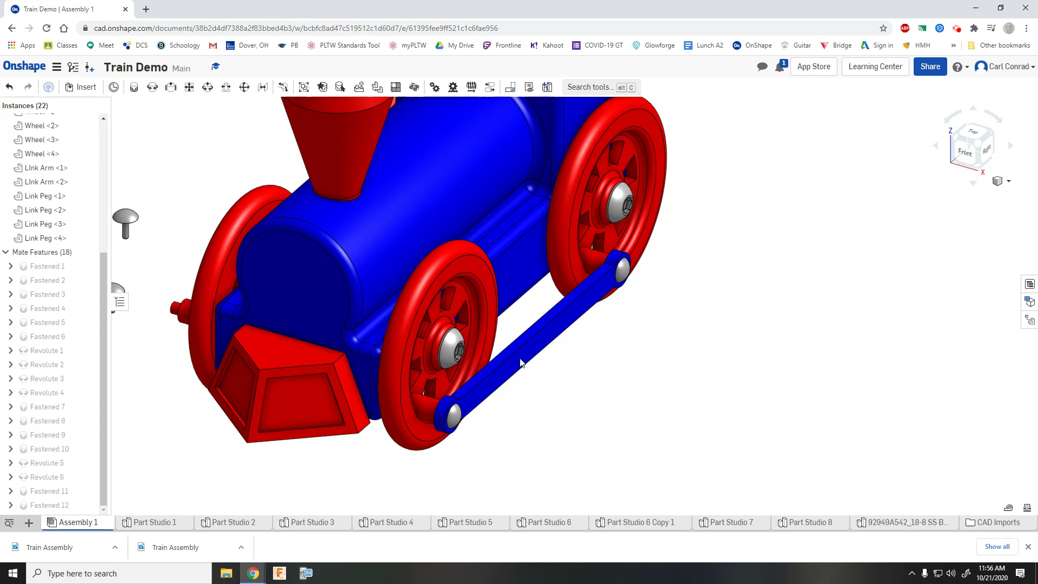
left_click_drag(452, 424, 415, 372)
left_click_drag(436, 307, 451, 304)
scroll(663, 403, "up", 1)
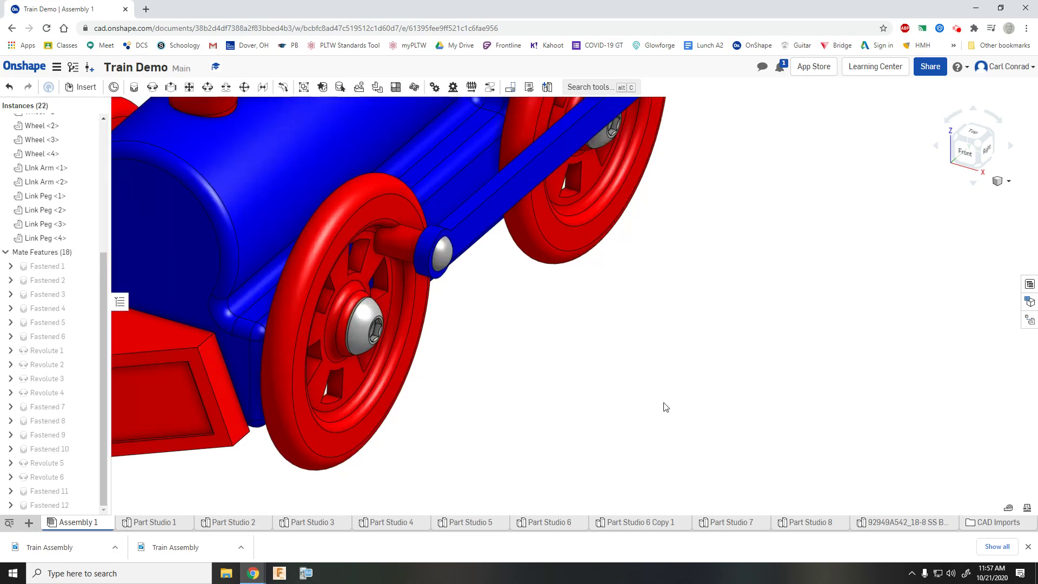
scroll(665, 402, "down", 2)
scroll(715, 392, "down", 2)
middle_click_drag(719, 411, 650, 357)
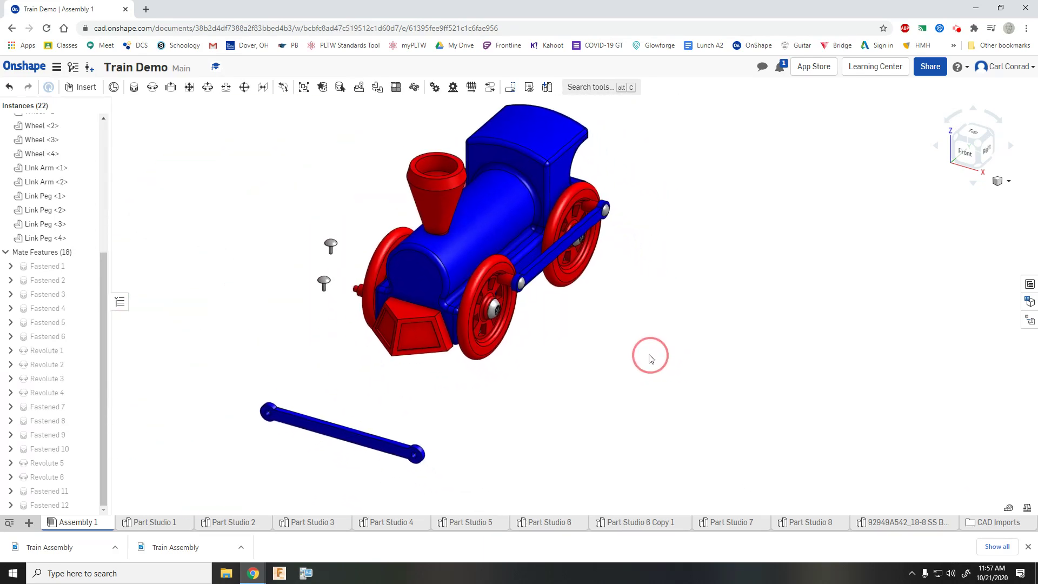
left_click(957, 34)
left_click(939, 144)
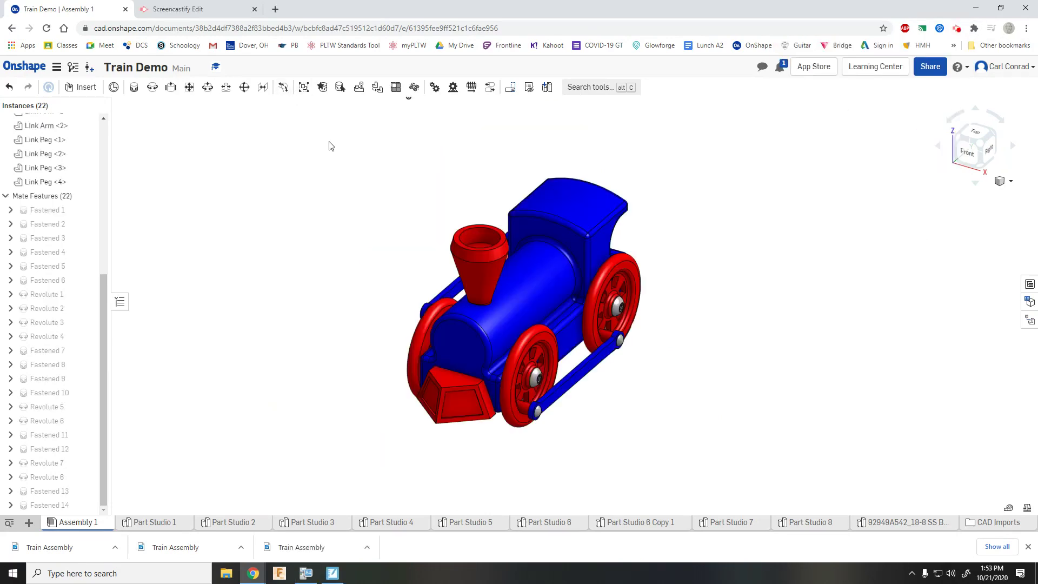
Step: Add a Gear mate between Revolute 1 and Revolute 2 with a relation ratio of 1, and test the link arm's motion
left_click(432, 91)
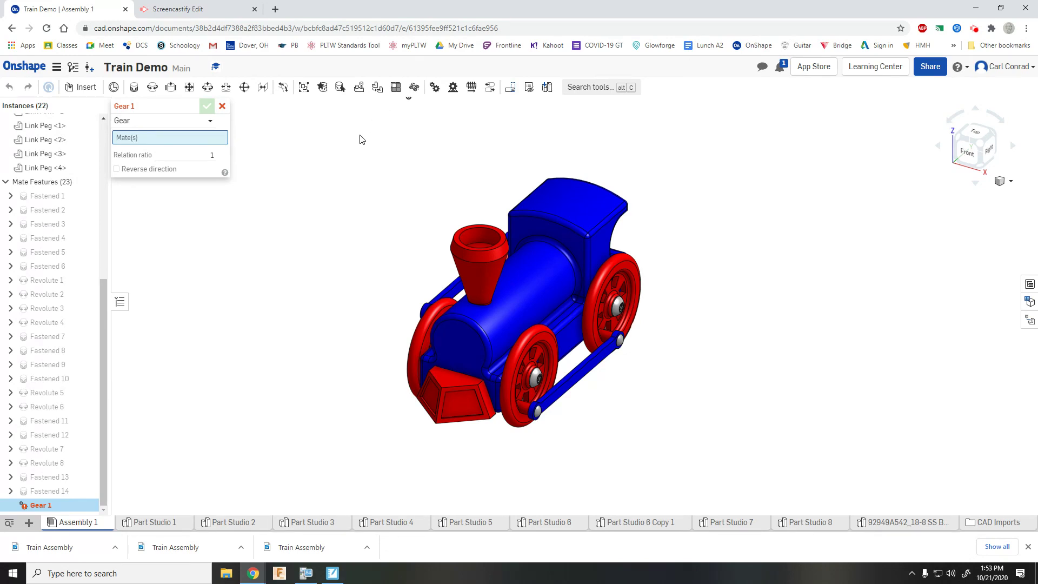
left_click(32, 281)
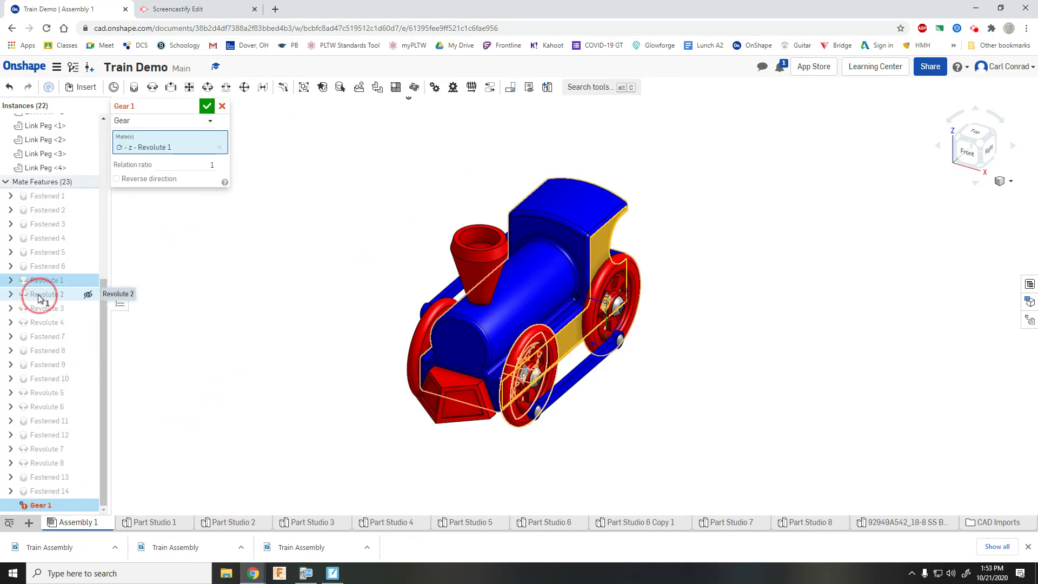
left_click(38, 294)
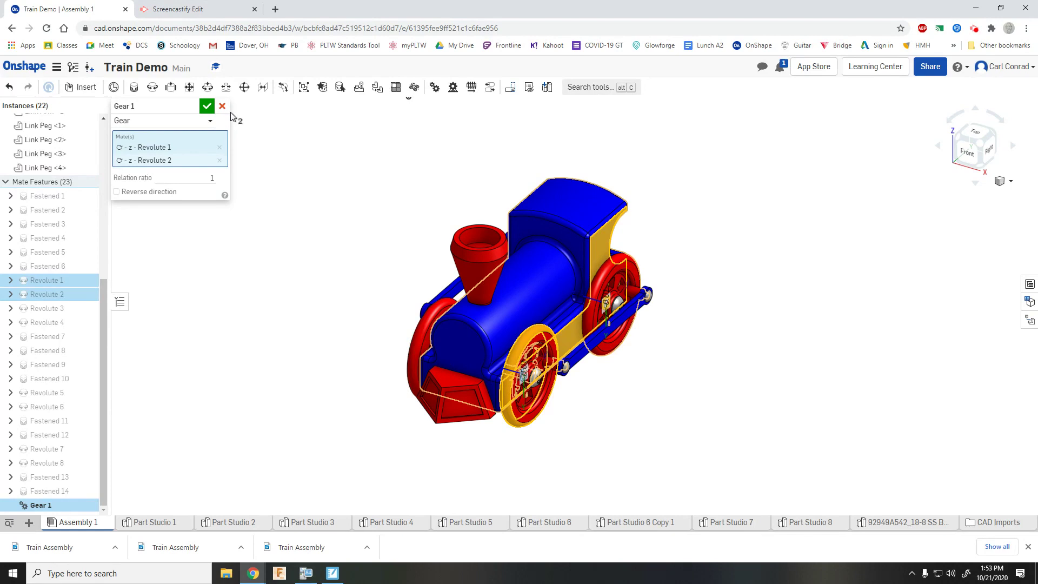
left_click(206, 107)
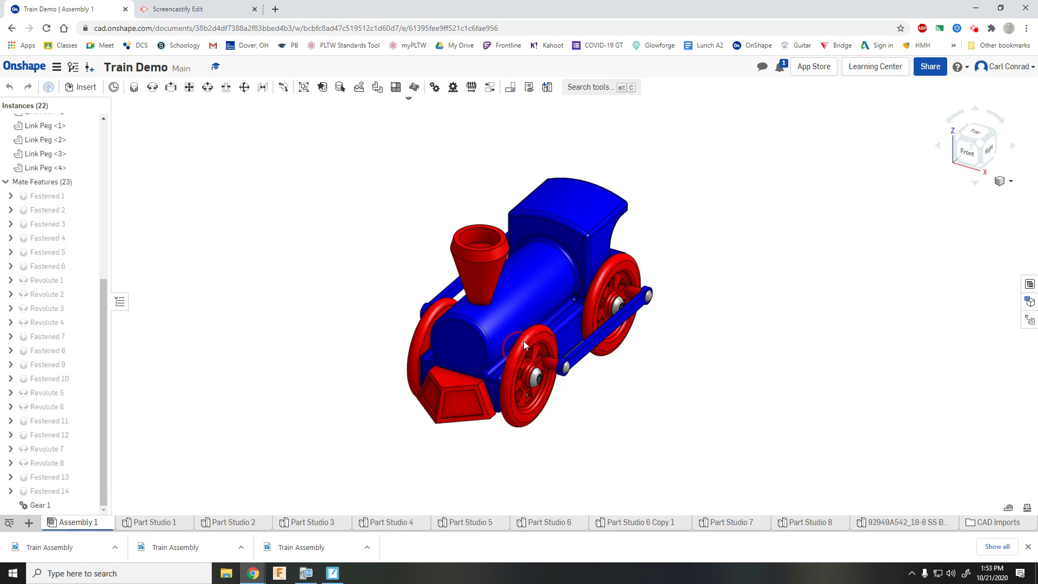
left_click_drag(598, 344, 578, 358)
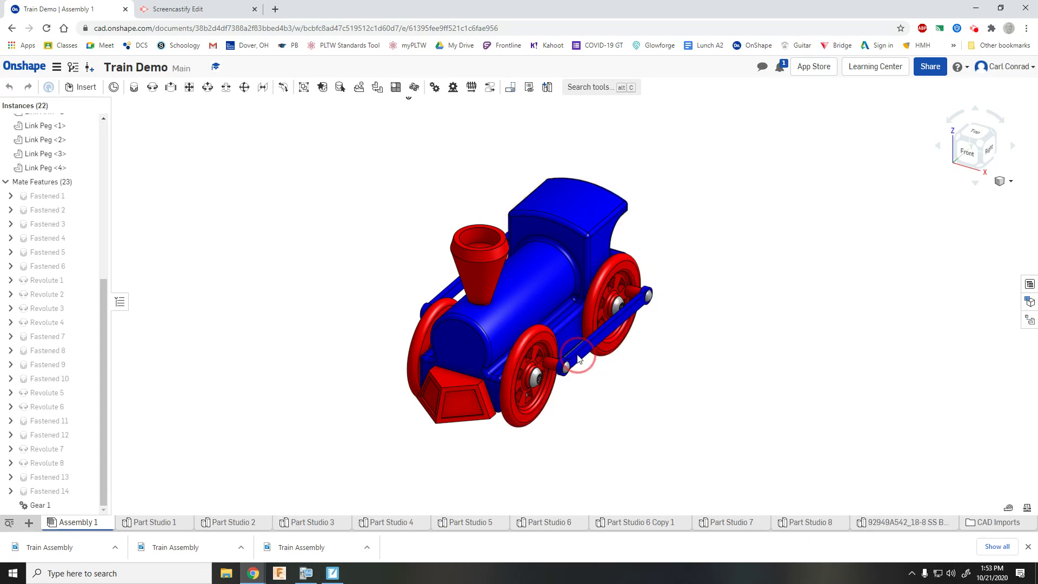
Step: Reverse the direction of the Gear mate between Revolute 1 and Revolute 2 and swing the link arm to test it
right_click(38, 506)
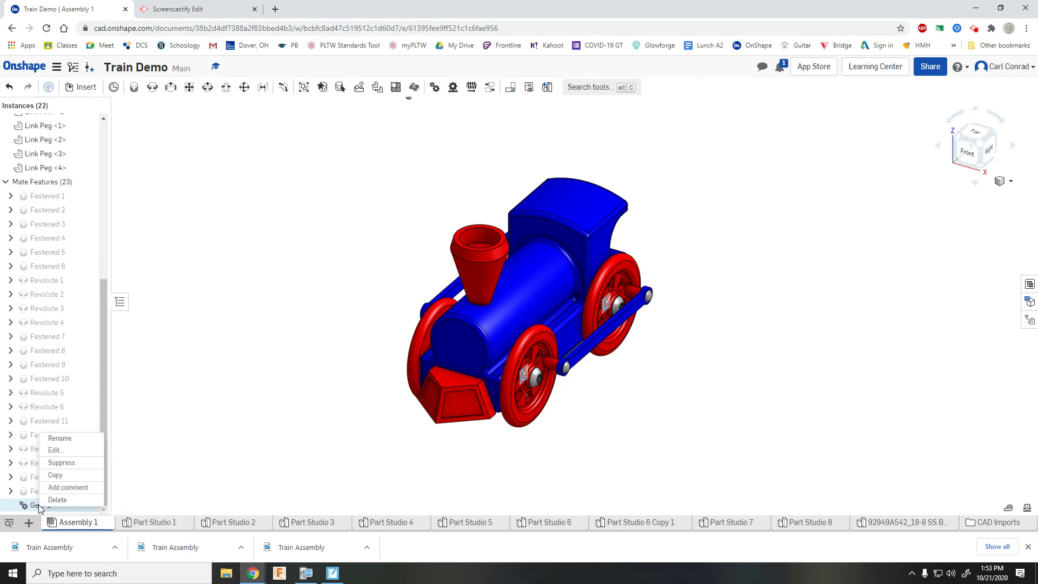
left_click(56, 450)
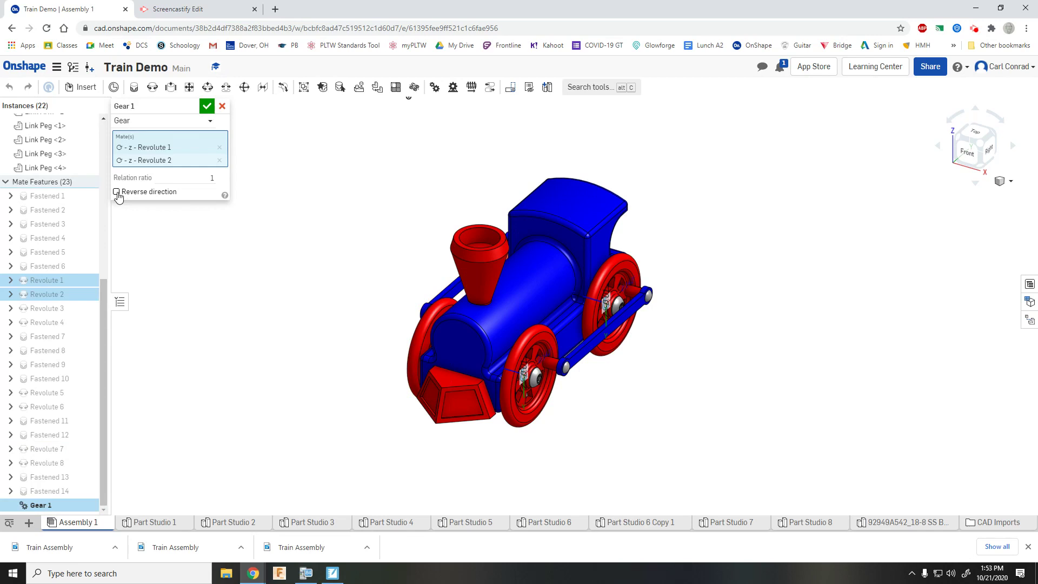
left_click(117, 192)
left_click(207, 106)
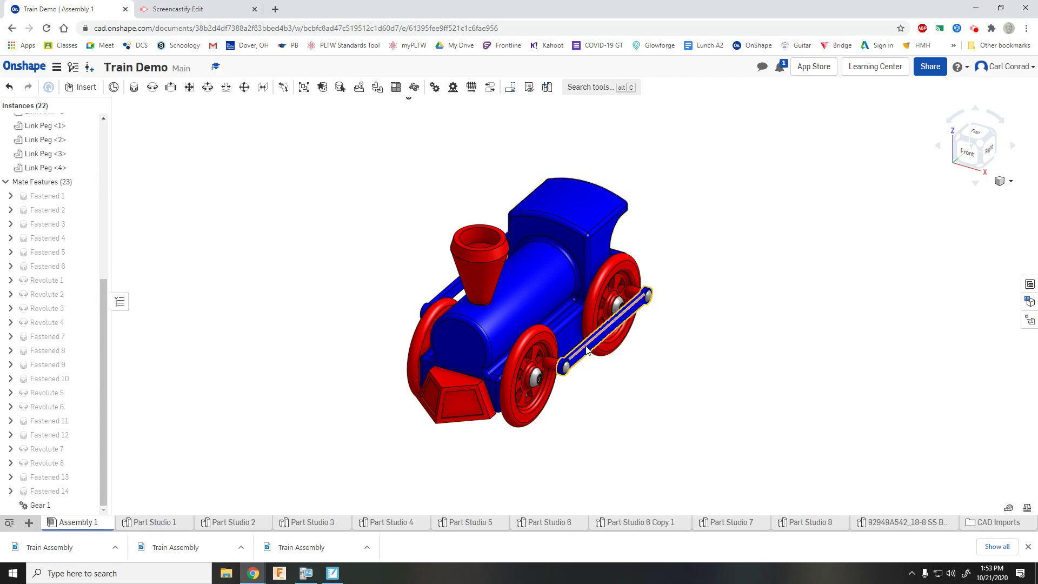
left_click_drag(557, 319, 706, 190)
left_click_drag(569, 408, 675, 316)
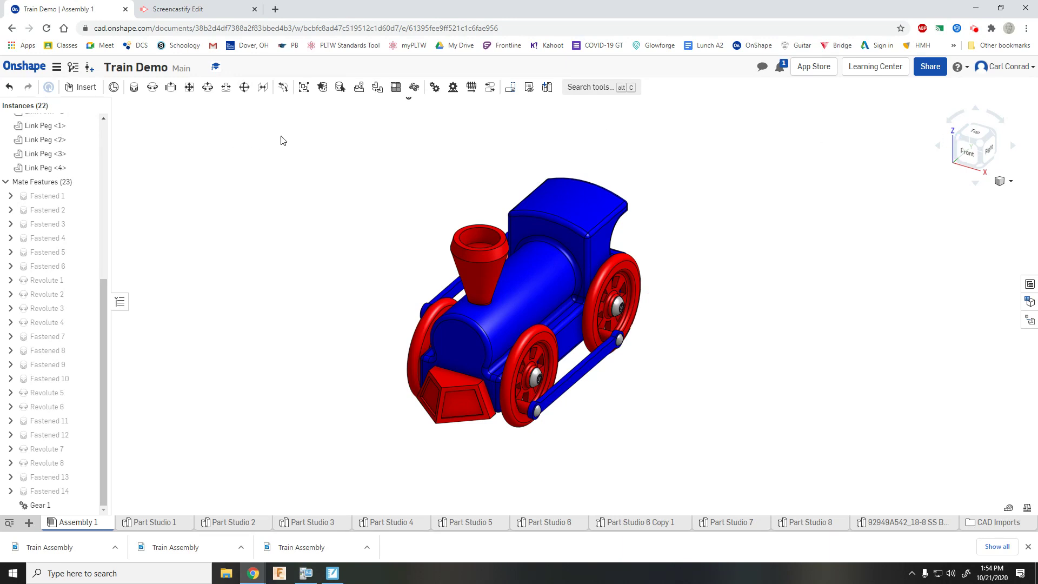
Step: Add a reverse-direction Gear mate between Revolute 3 and Revolute 4 and test the link arm on the train's left side
left_click(433, 87)
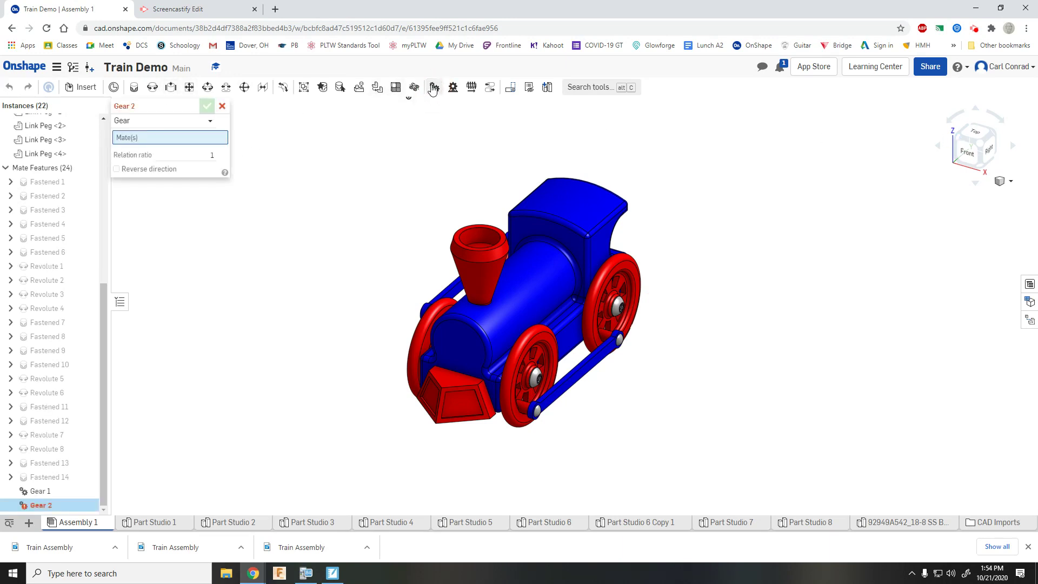
left_click(51, 297)
left_click(51, 309)
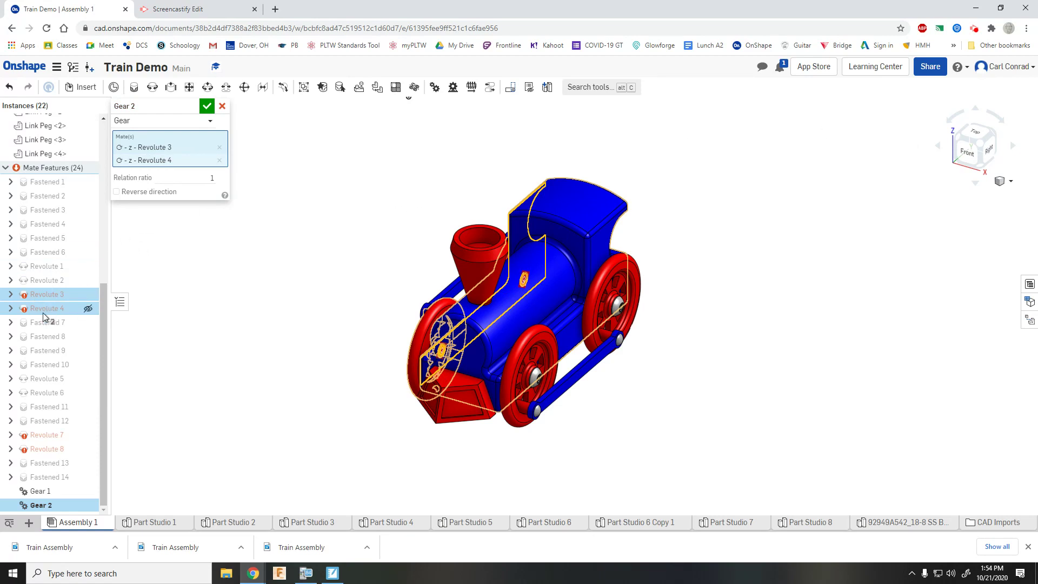
mouse_move(24, 311)
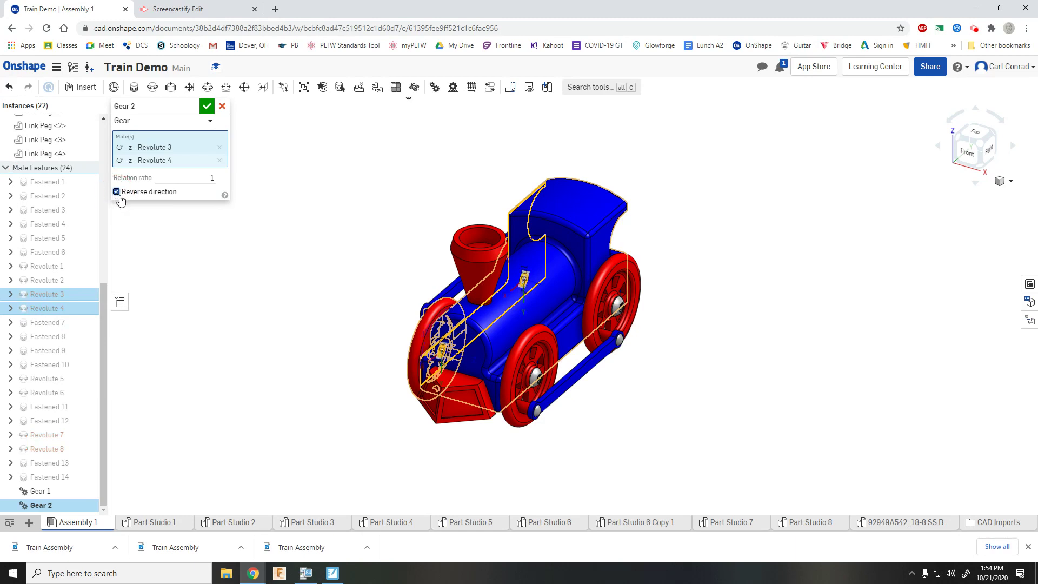
left_click(208, 107)
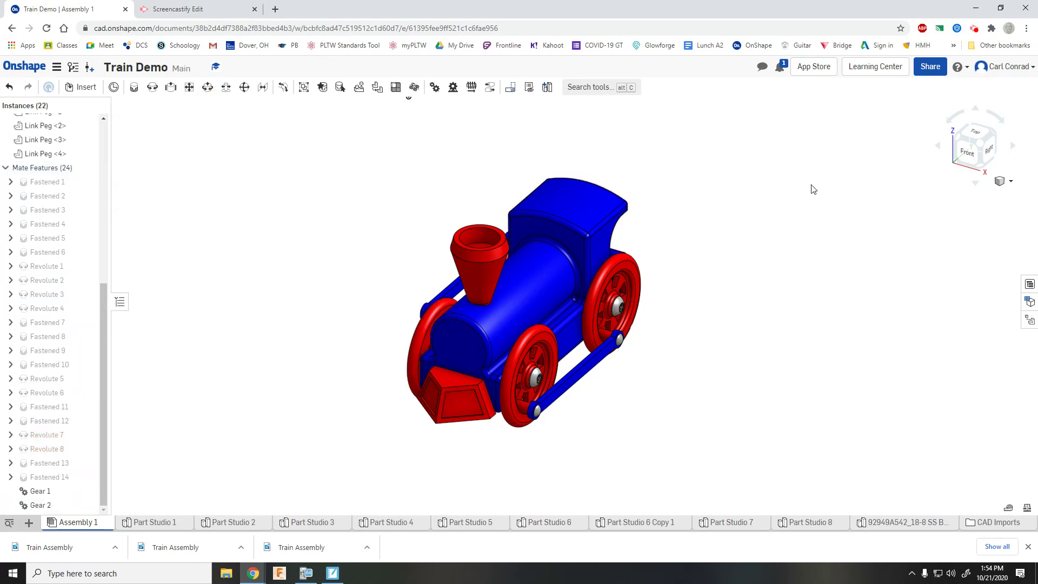
left_click(960, 139)
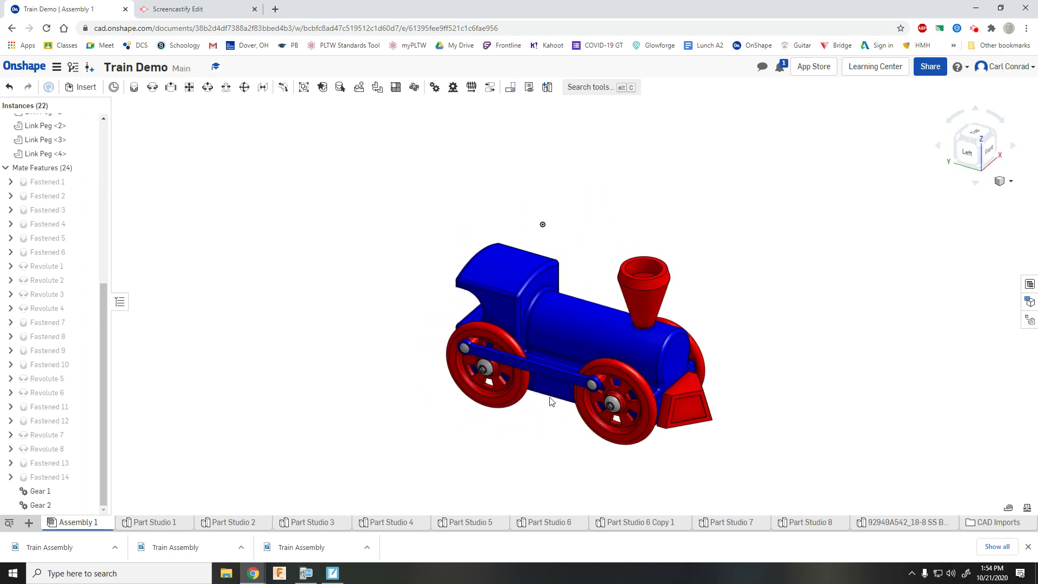
left_click(569, 375)
left_click_drag(569, 375, 443, 397)
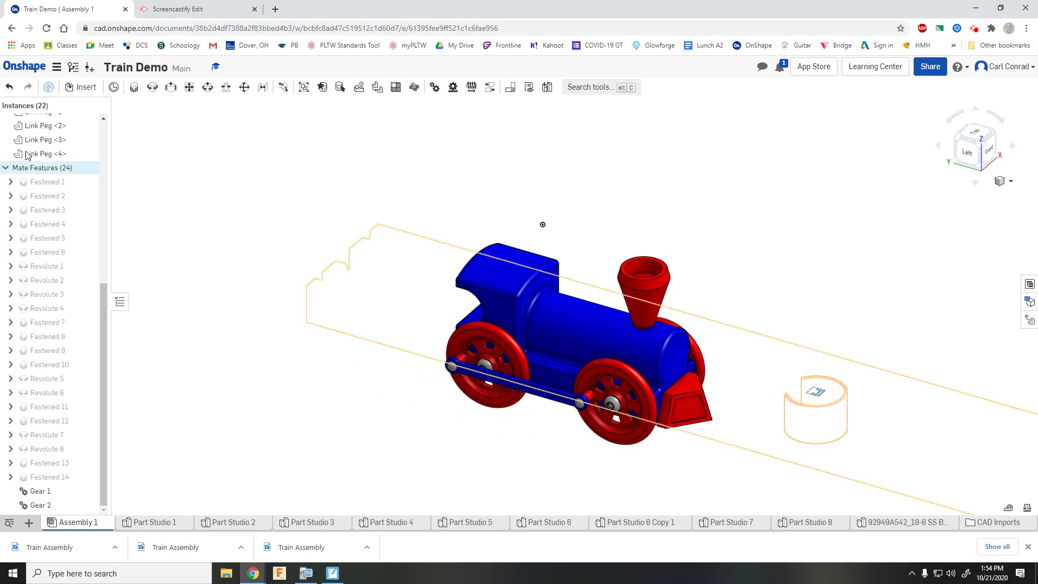
Step: Add a Gear mate between Revolute 1 and Revolute 4 without reversing it, and turn the wheels to test both sides together
left_click(435, 88)
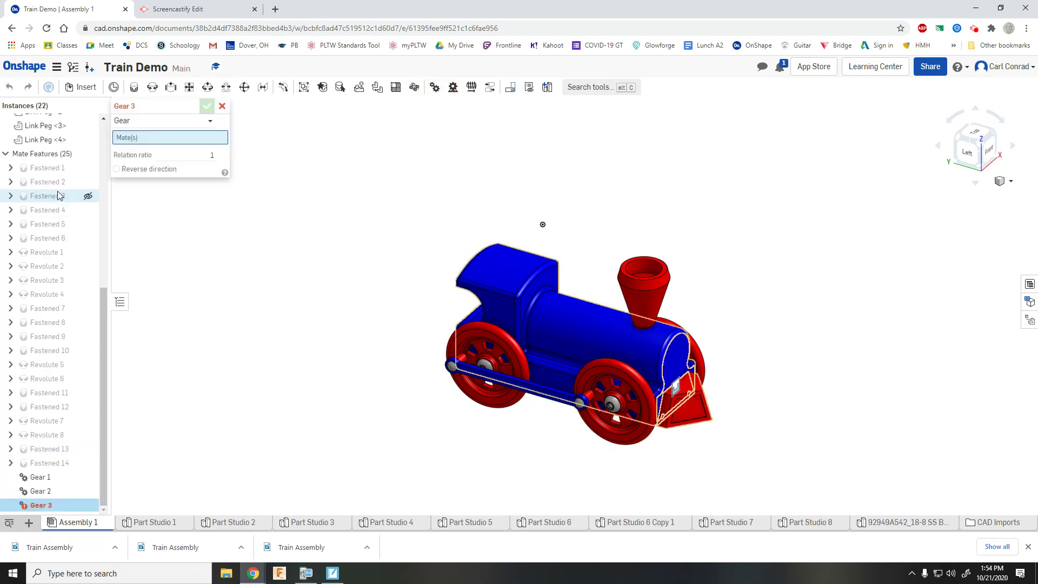
left_click(58, 254)
left_click(64, 296)
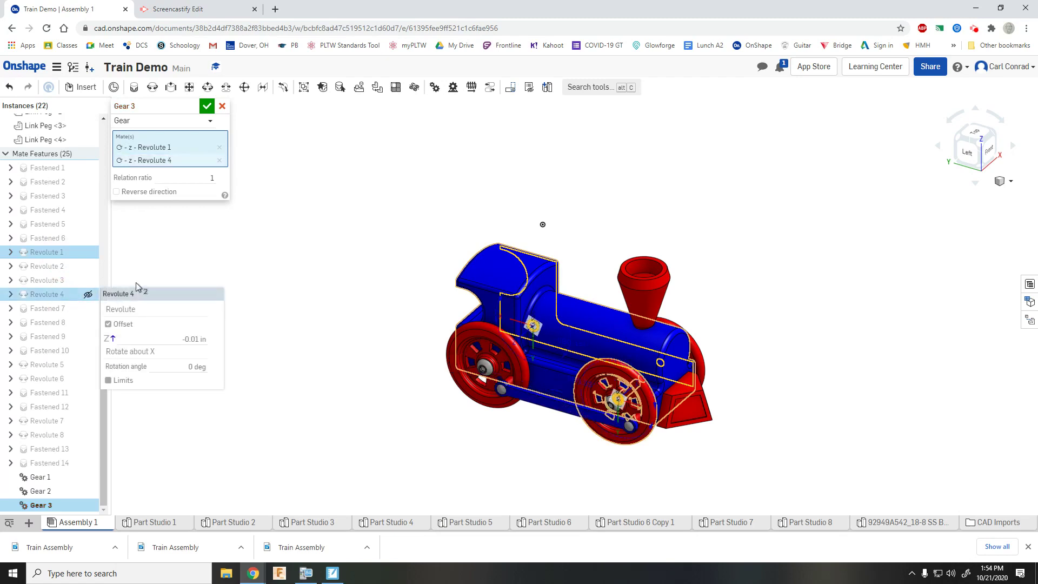
left_click(209, 110)
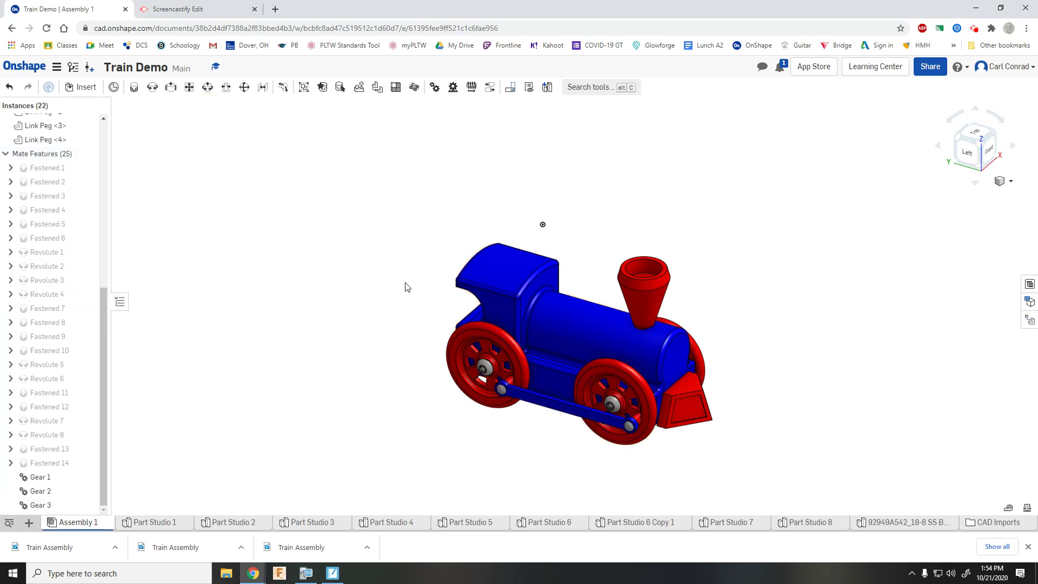
left_click_drag(527, 397, 874, 480)
left_click_drag(793, 441, 541, 346)
left_click(996, 135)
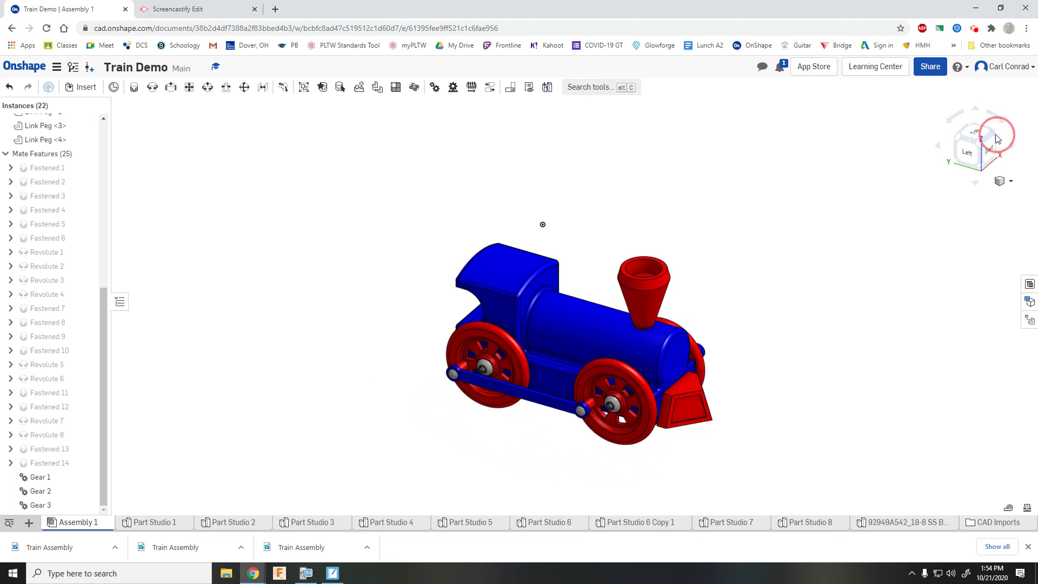
middle_click_drag(777, 345, 734, 288)
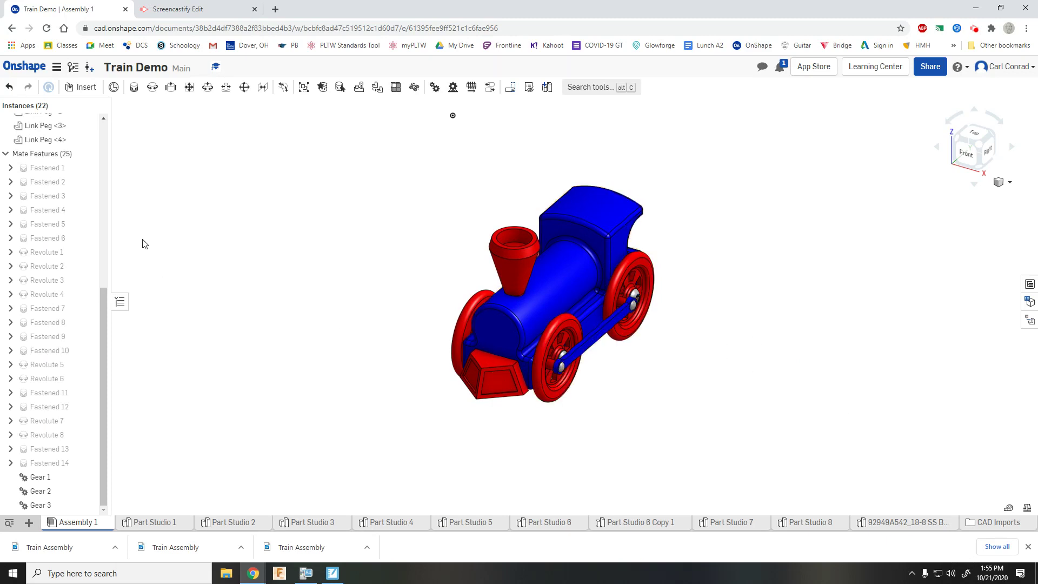
Step: Unfix the Train Body so the locomotive is free to move
left_click_drag(104, 343, 112, 175)
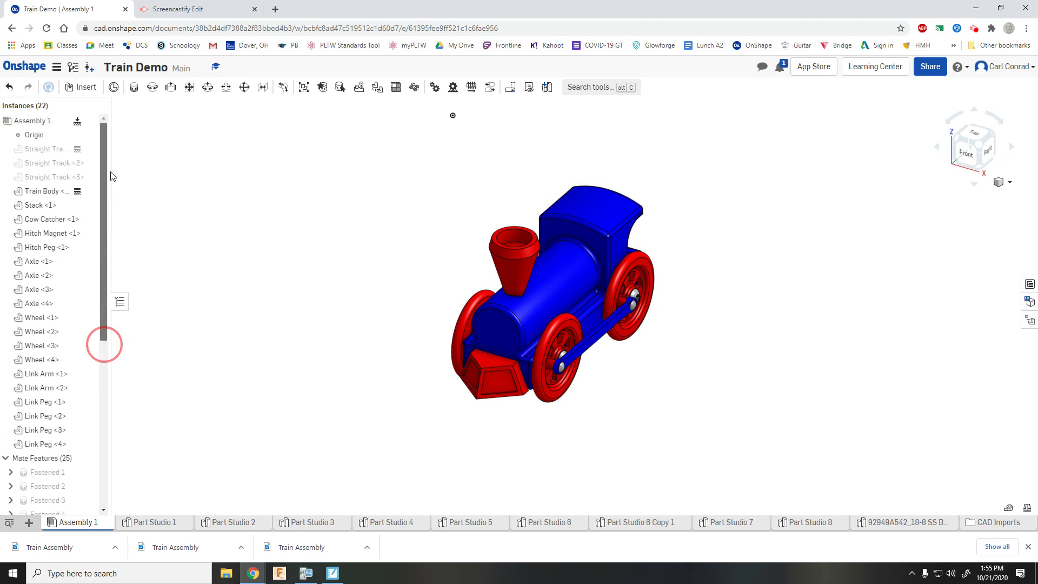
right_click(77, 195)
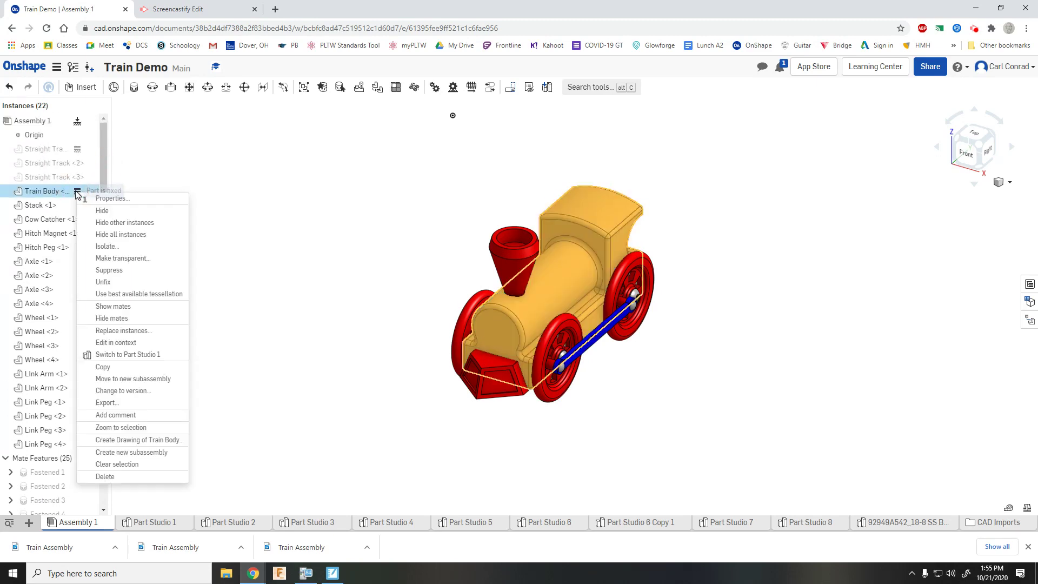
left_click(103, 292)
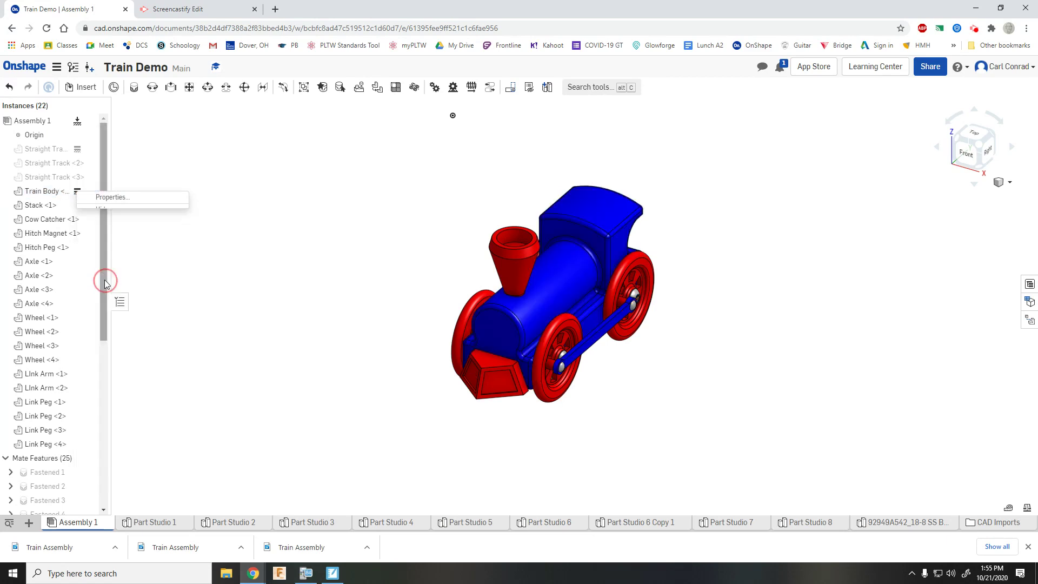
Step: Show all three Straight Track instances alongside the train and fit the assembly in view
left_click(88, 151)
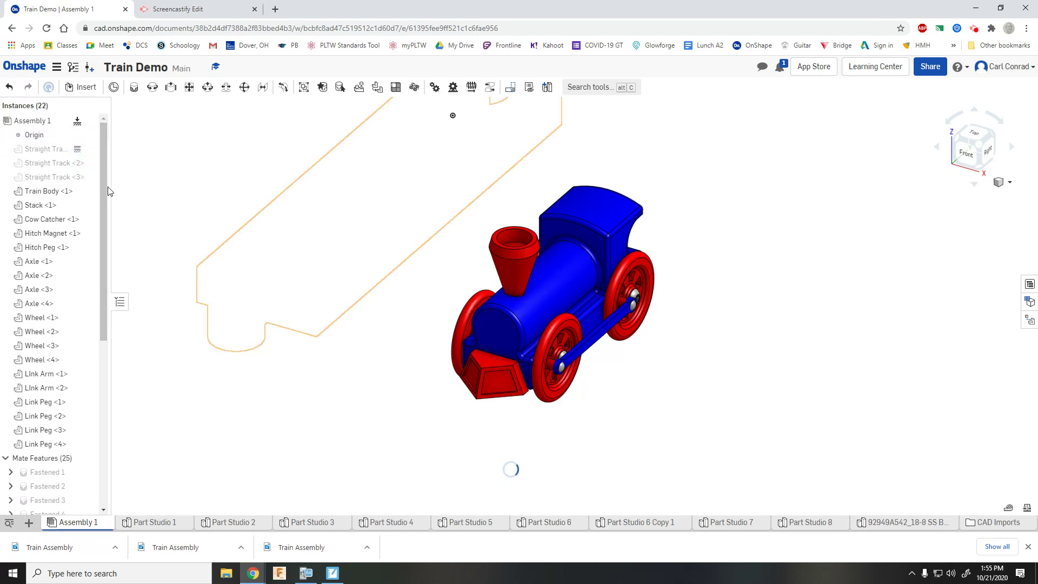
left_click(88, 150)
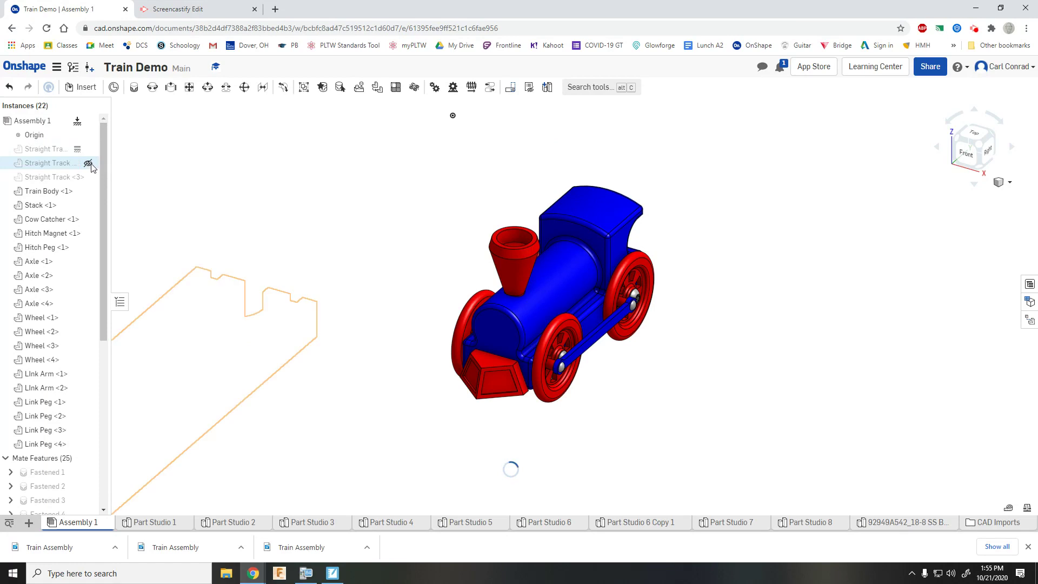
left_click(89, 163)
left_click(90, 177)
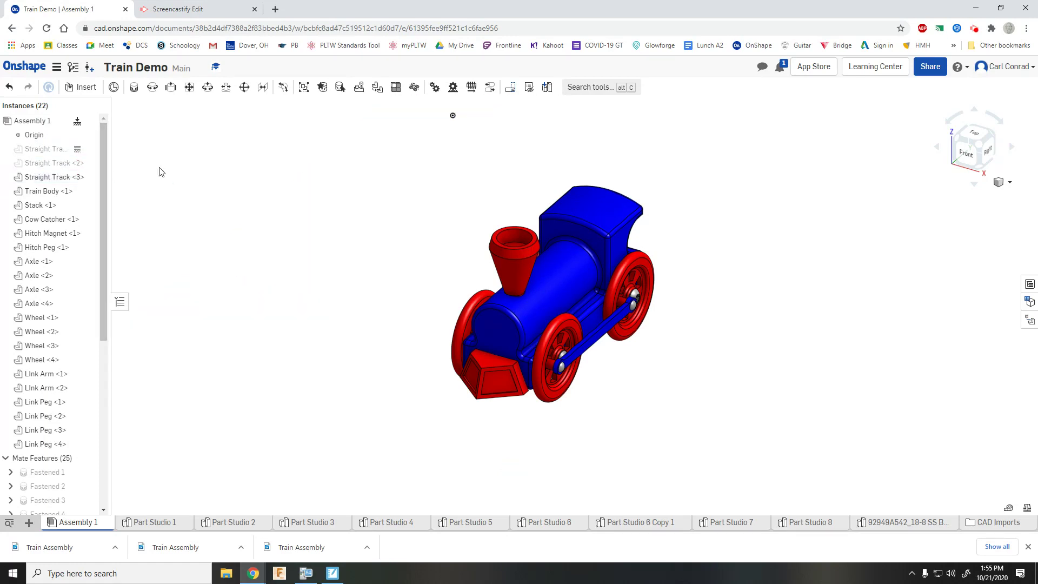
left_click(90, 149)
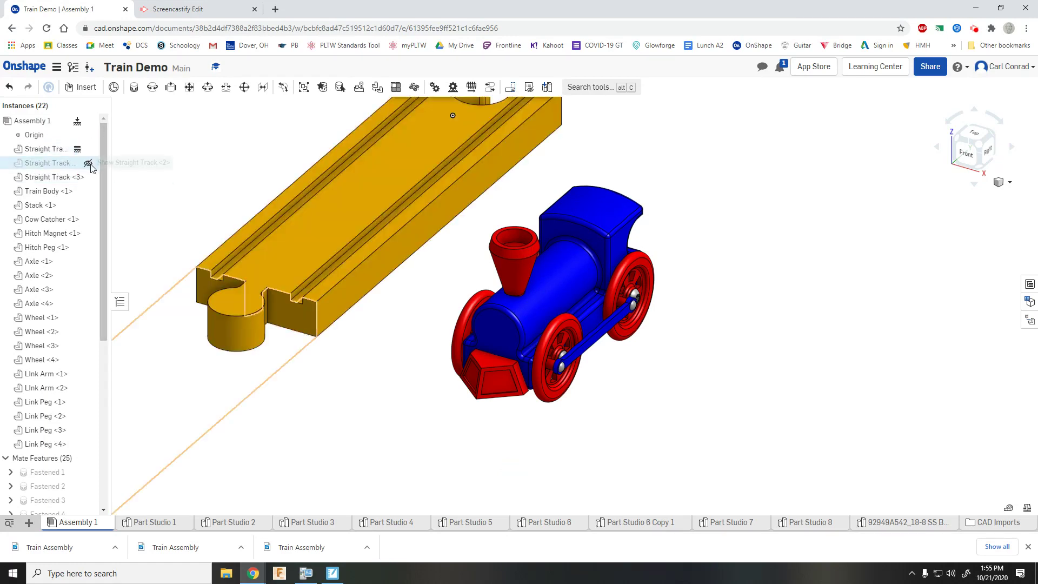
left_click(89, 164)
left_click(88, 177)
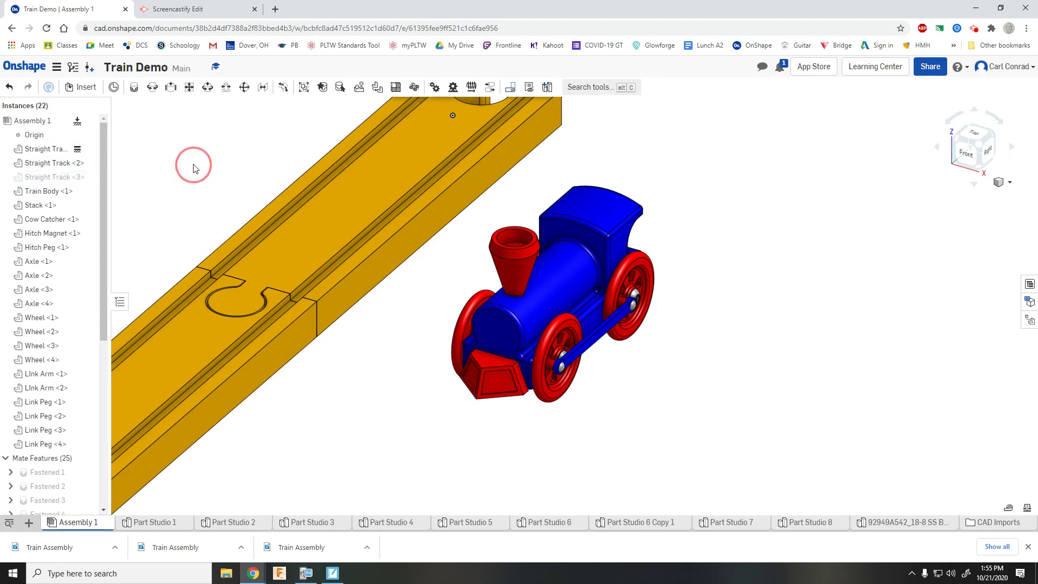
key("f")
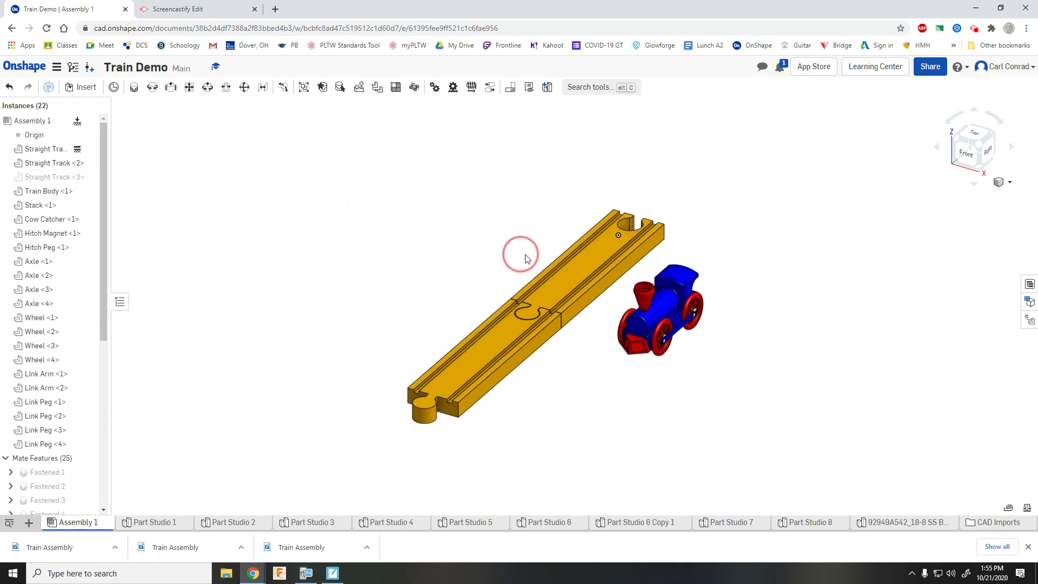
left_click(88, 178)
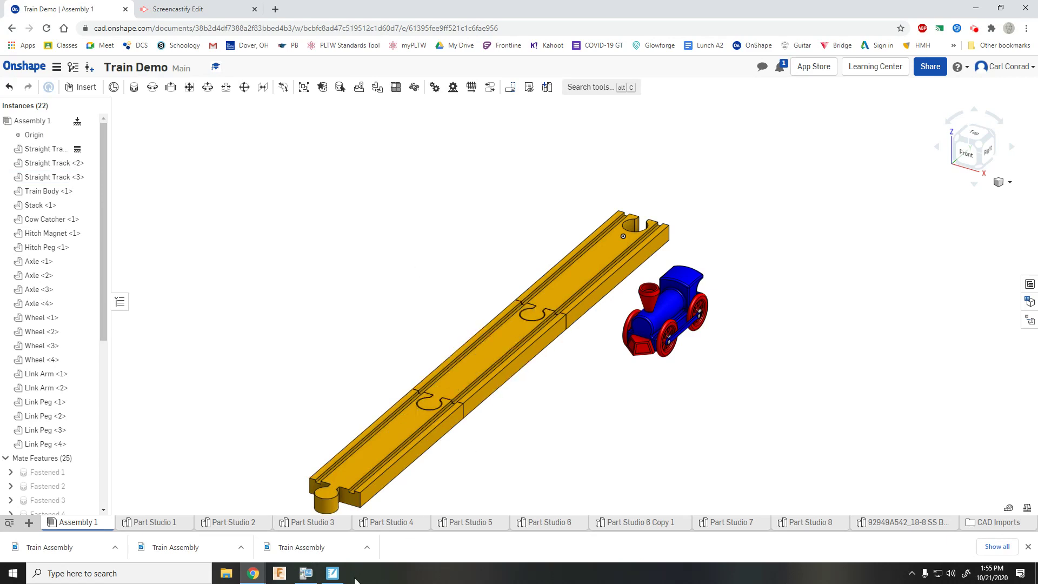